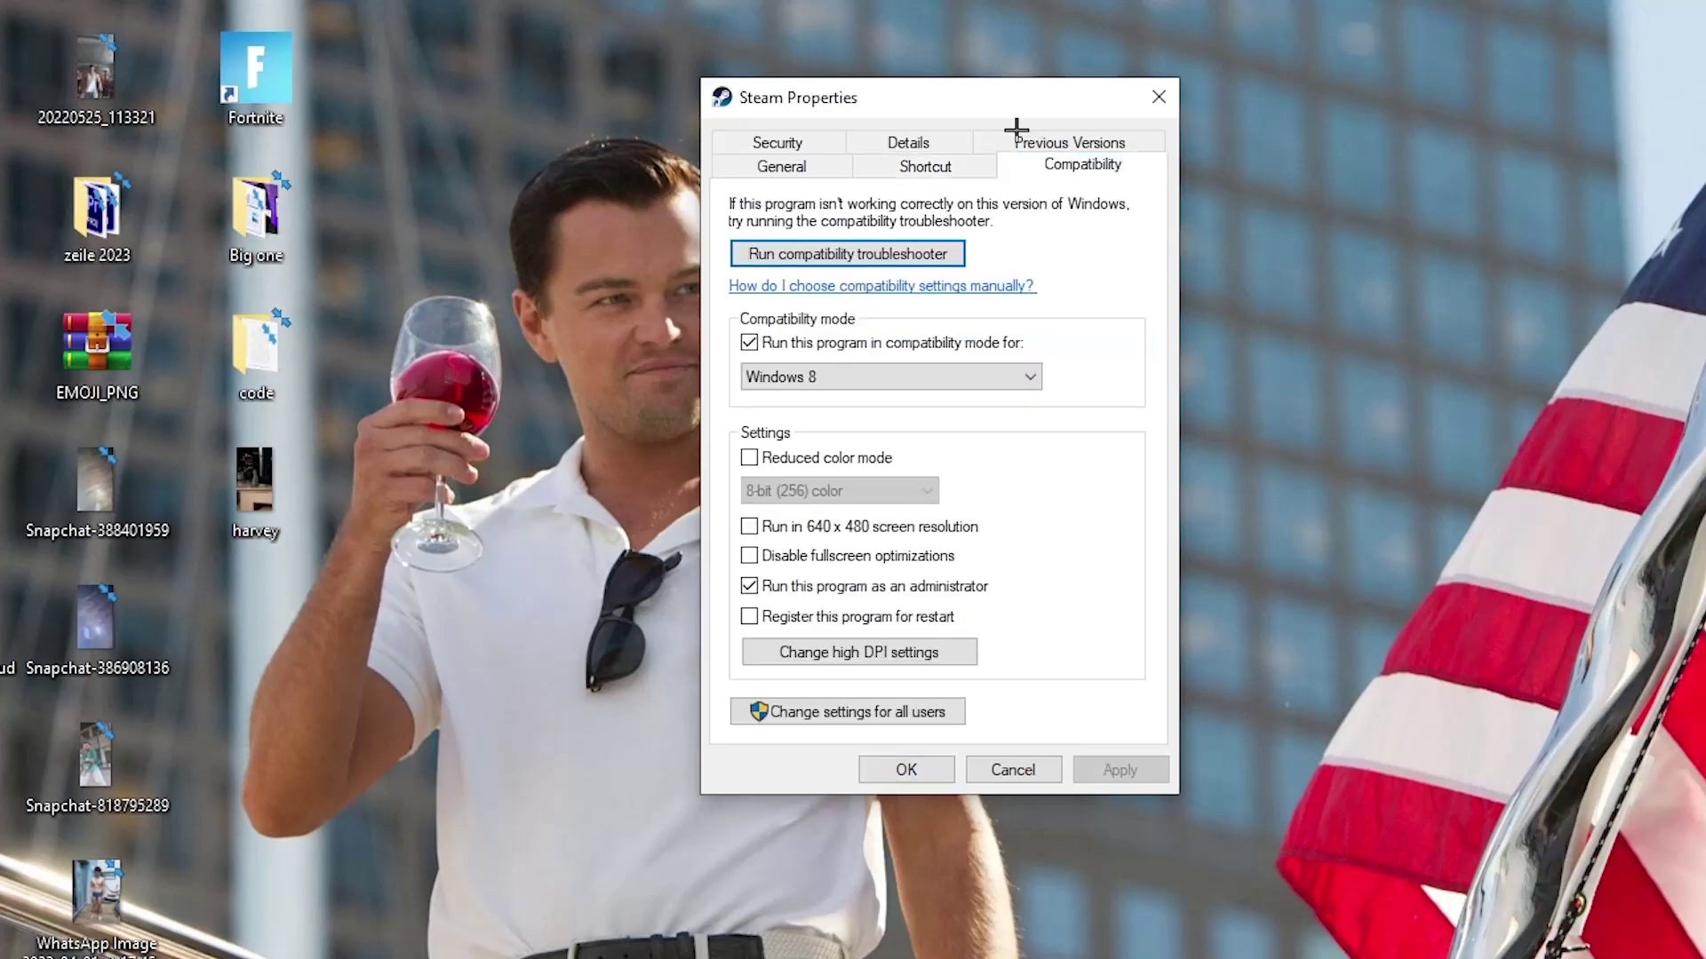
- Check the compatibility mode choices in Steam's properties, keep Windows 8 selected, and accept the dialog
drag(956, 62, 932, 0)
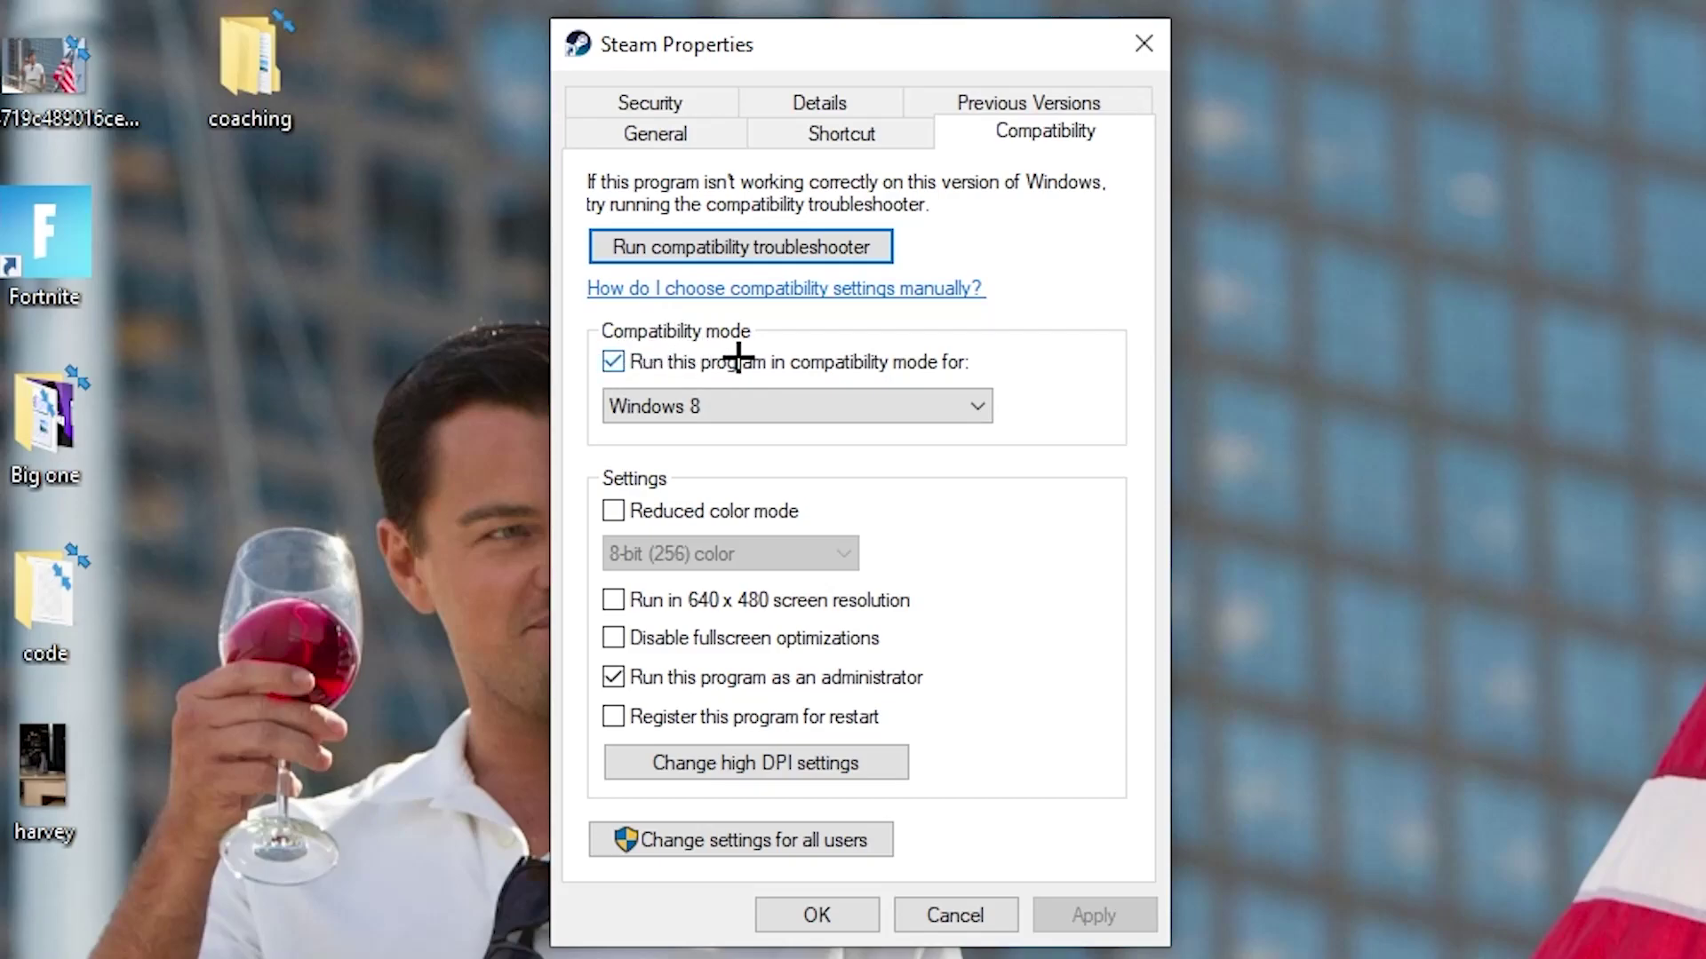
click(953, 393)
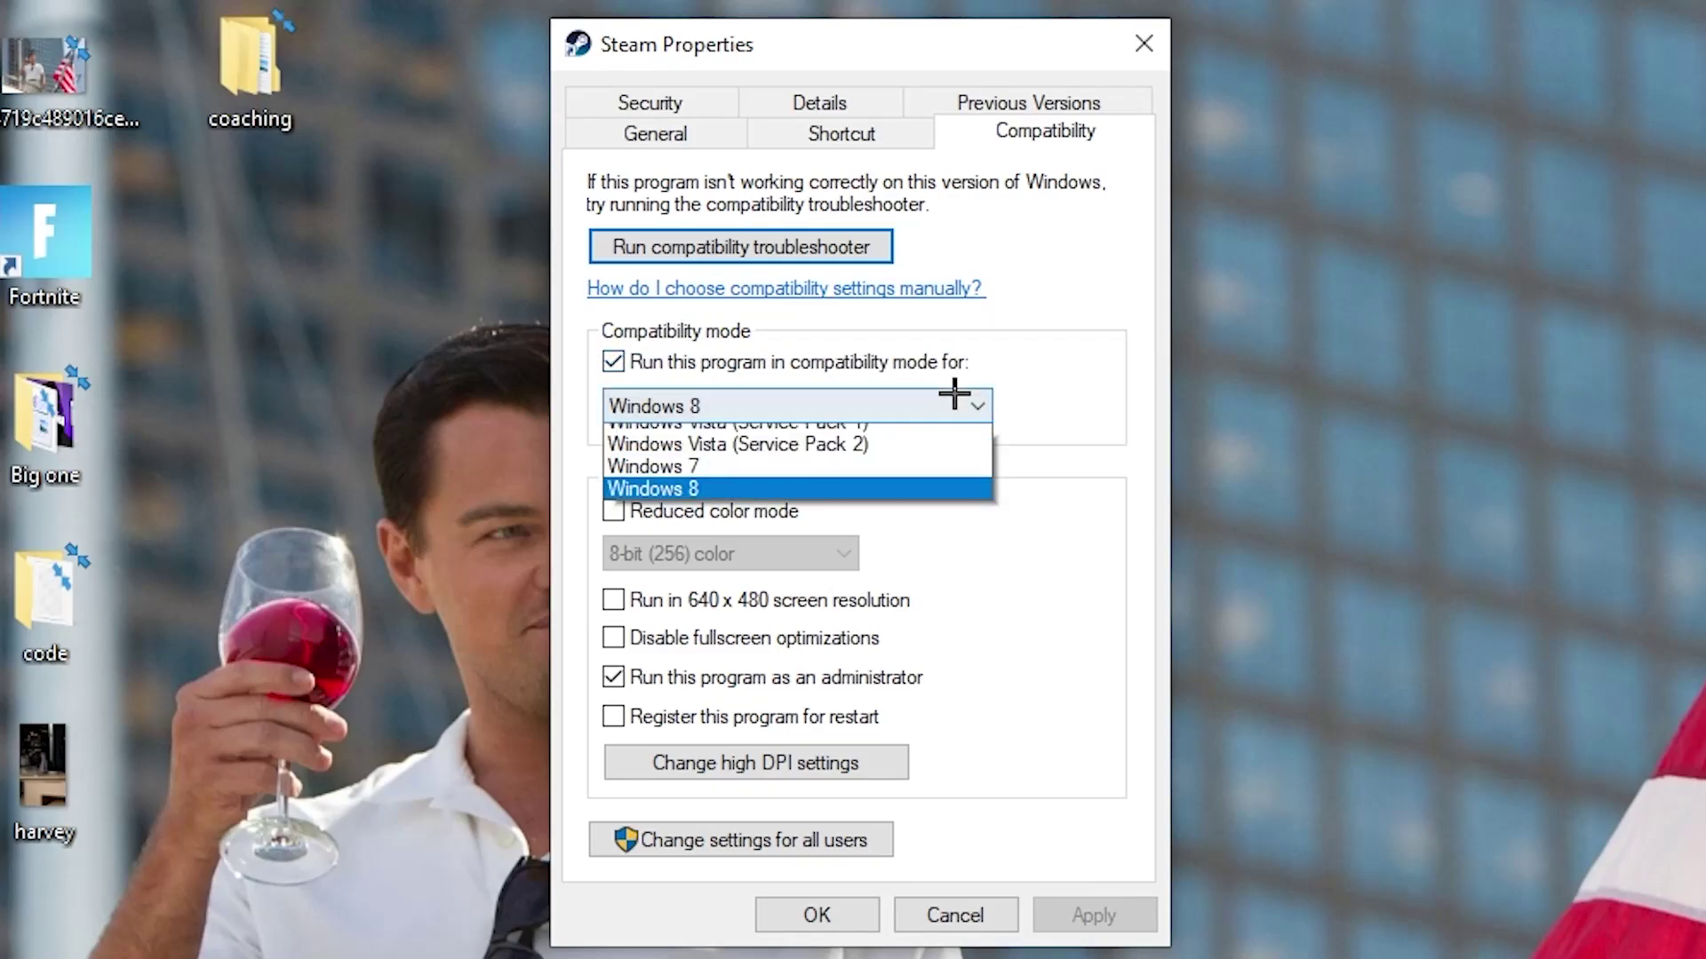
click(1033, 377)
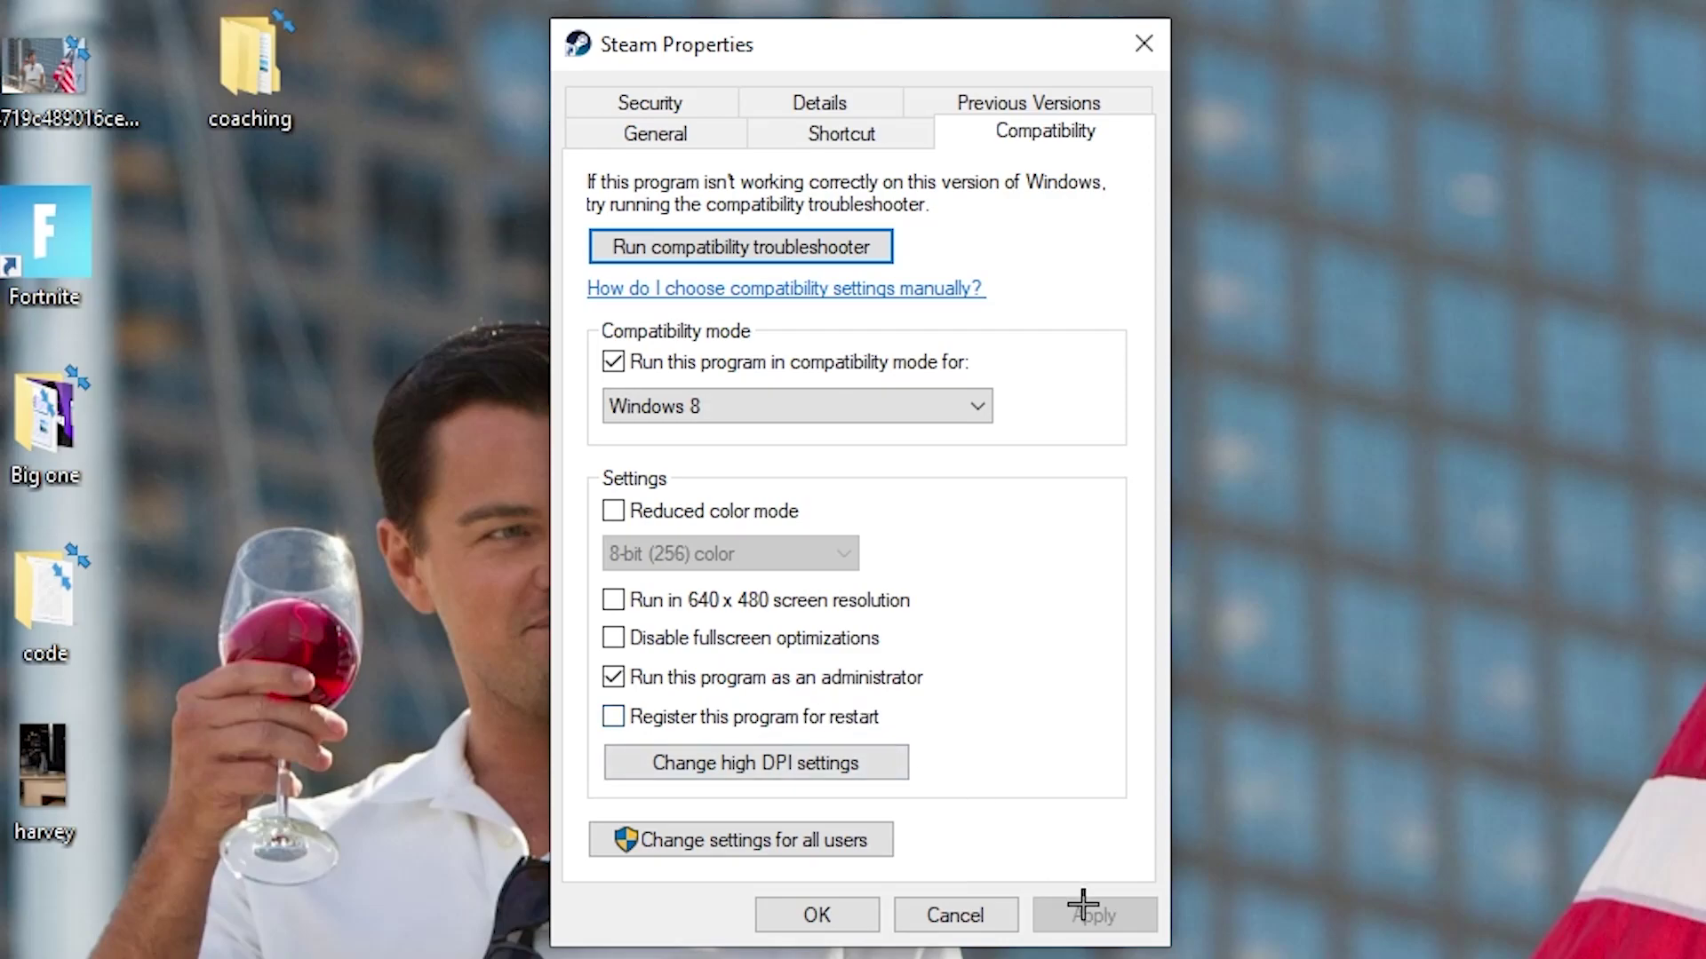
click(826, 910)
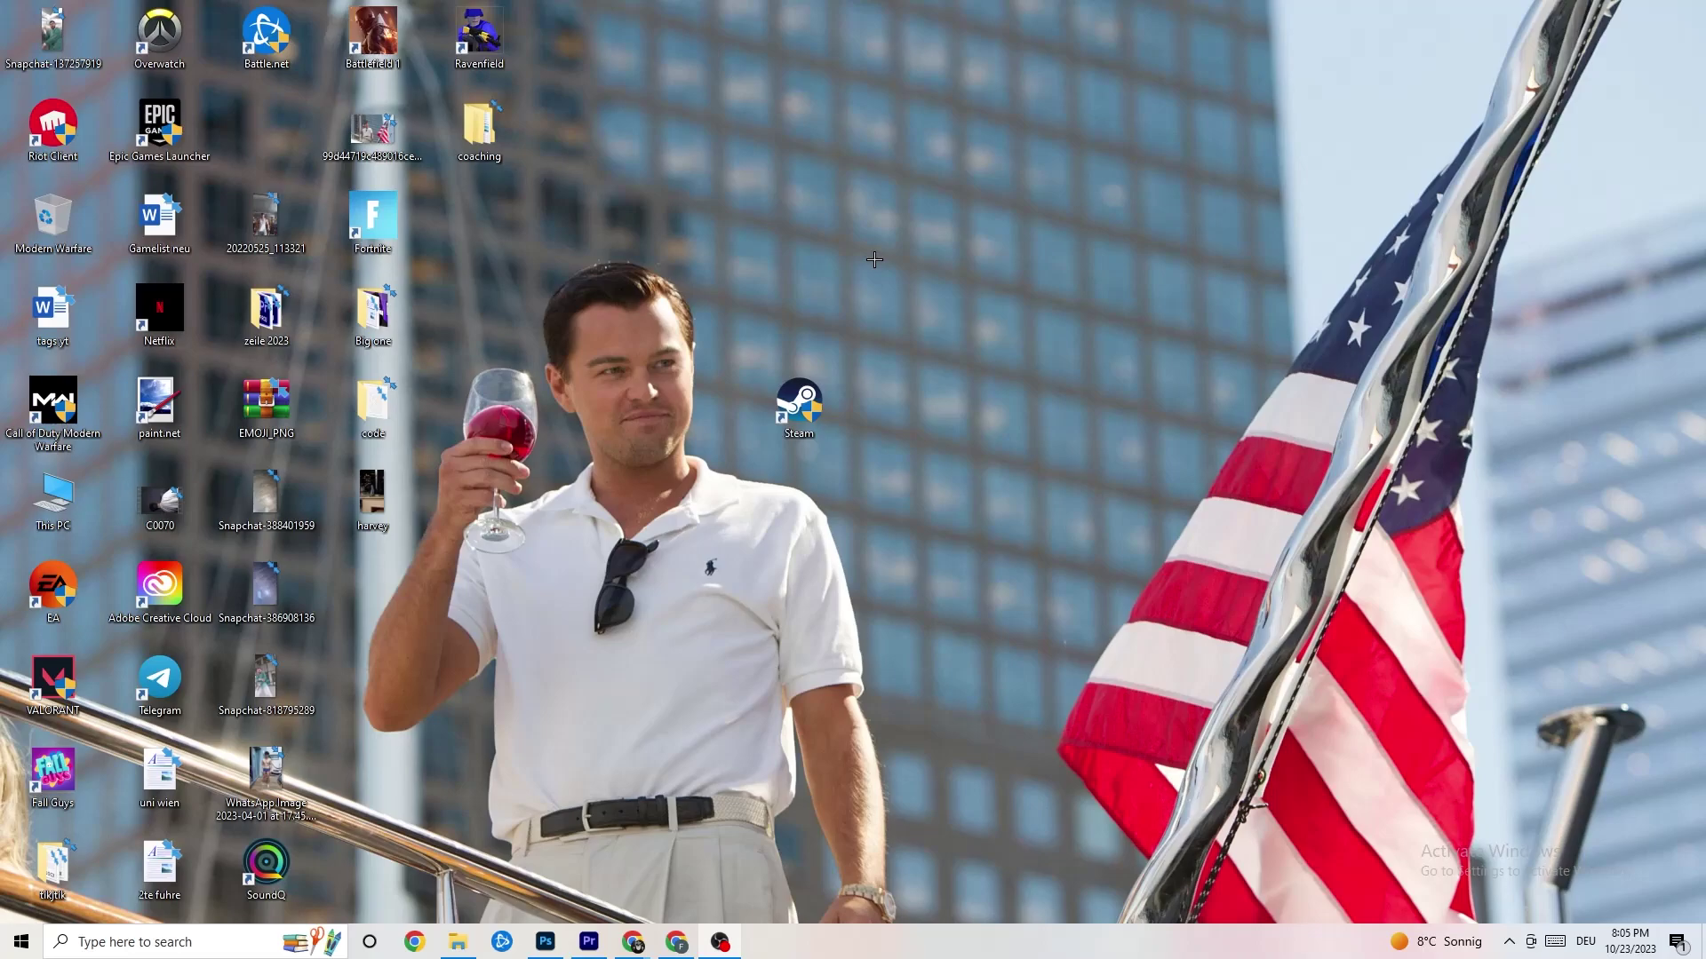
drag(826, 407, 813, 229)
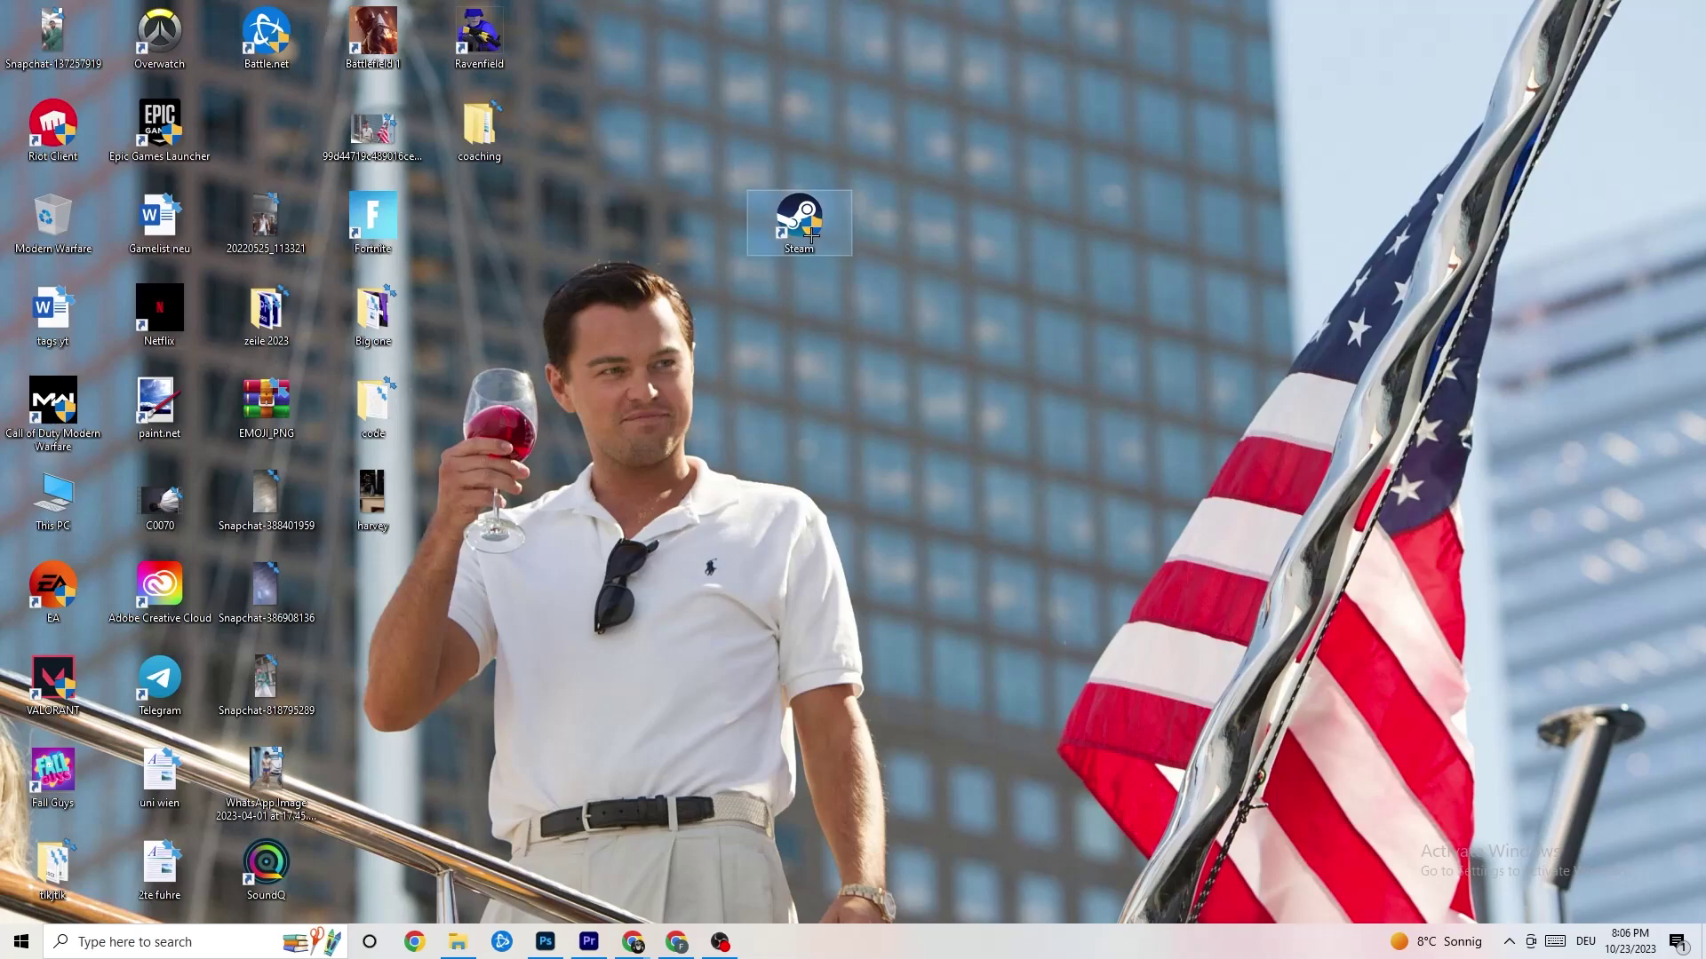
drag(798, 216, 695, 307)
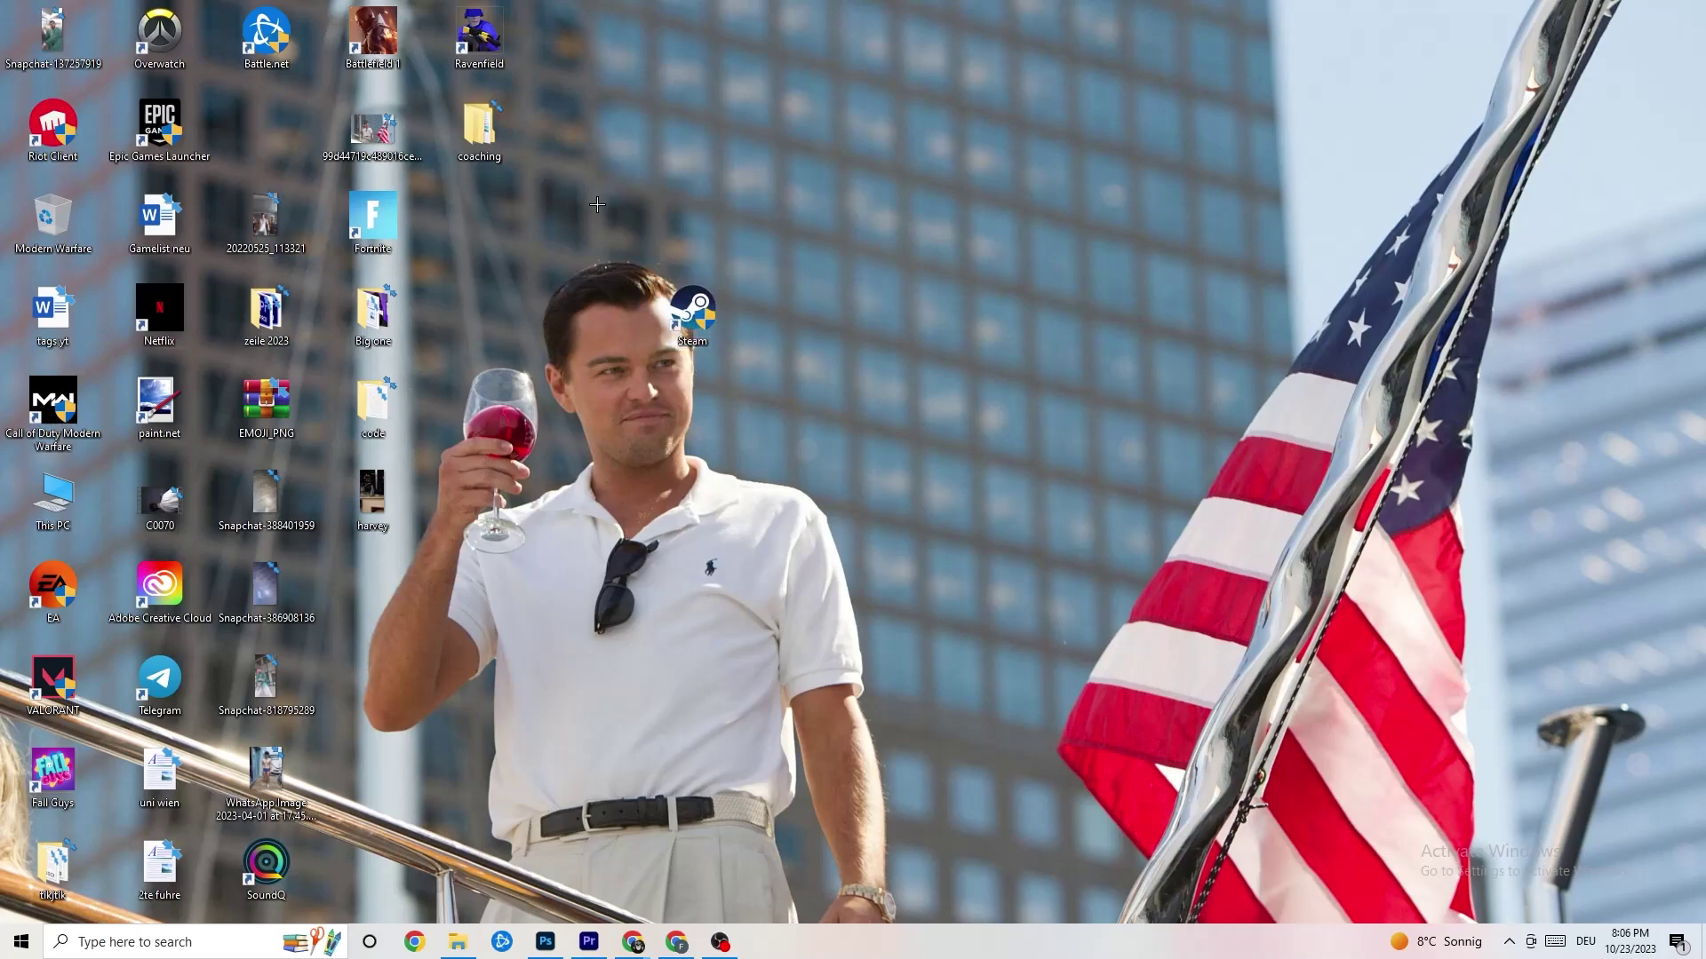
drag(693, 307, 796, 270)
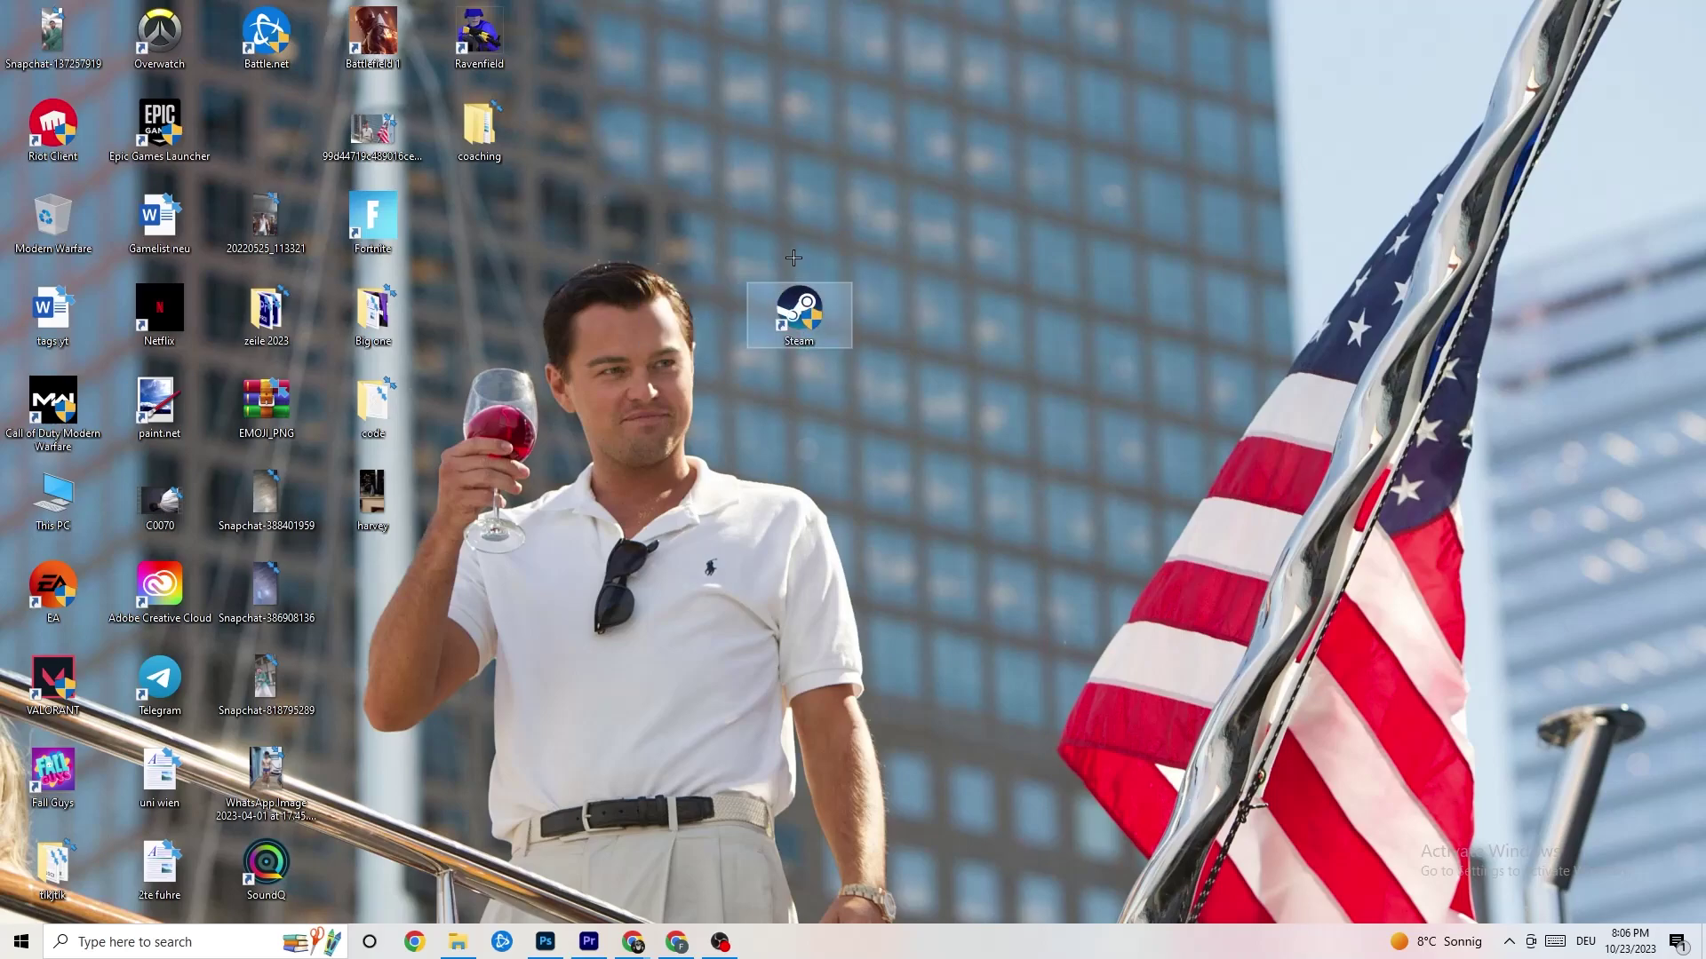
- Inspect the compatibility settings in the Steam shortcut's properties and close the dialog without changes
right_click(794, 336)
click(886, 798)
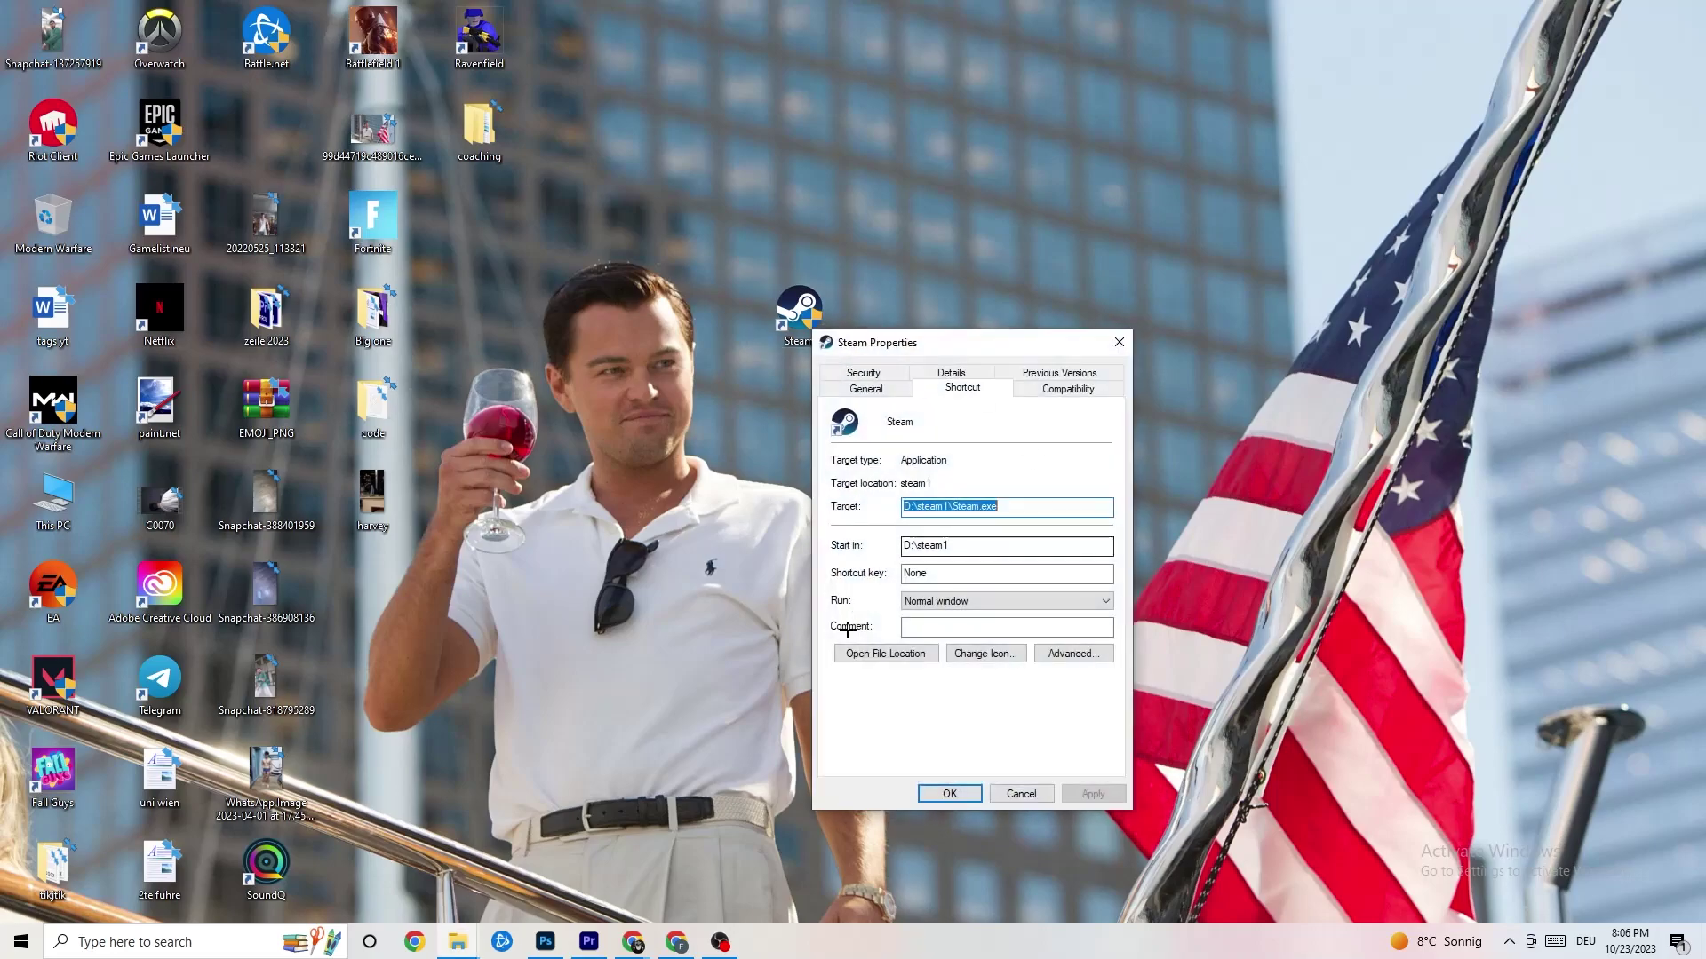
click(1071, 388)
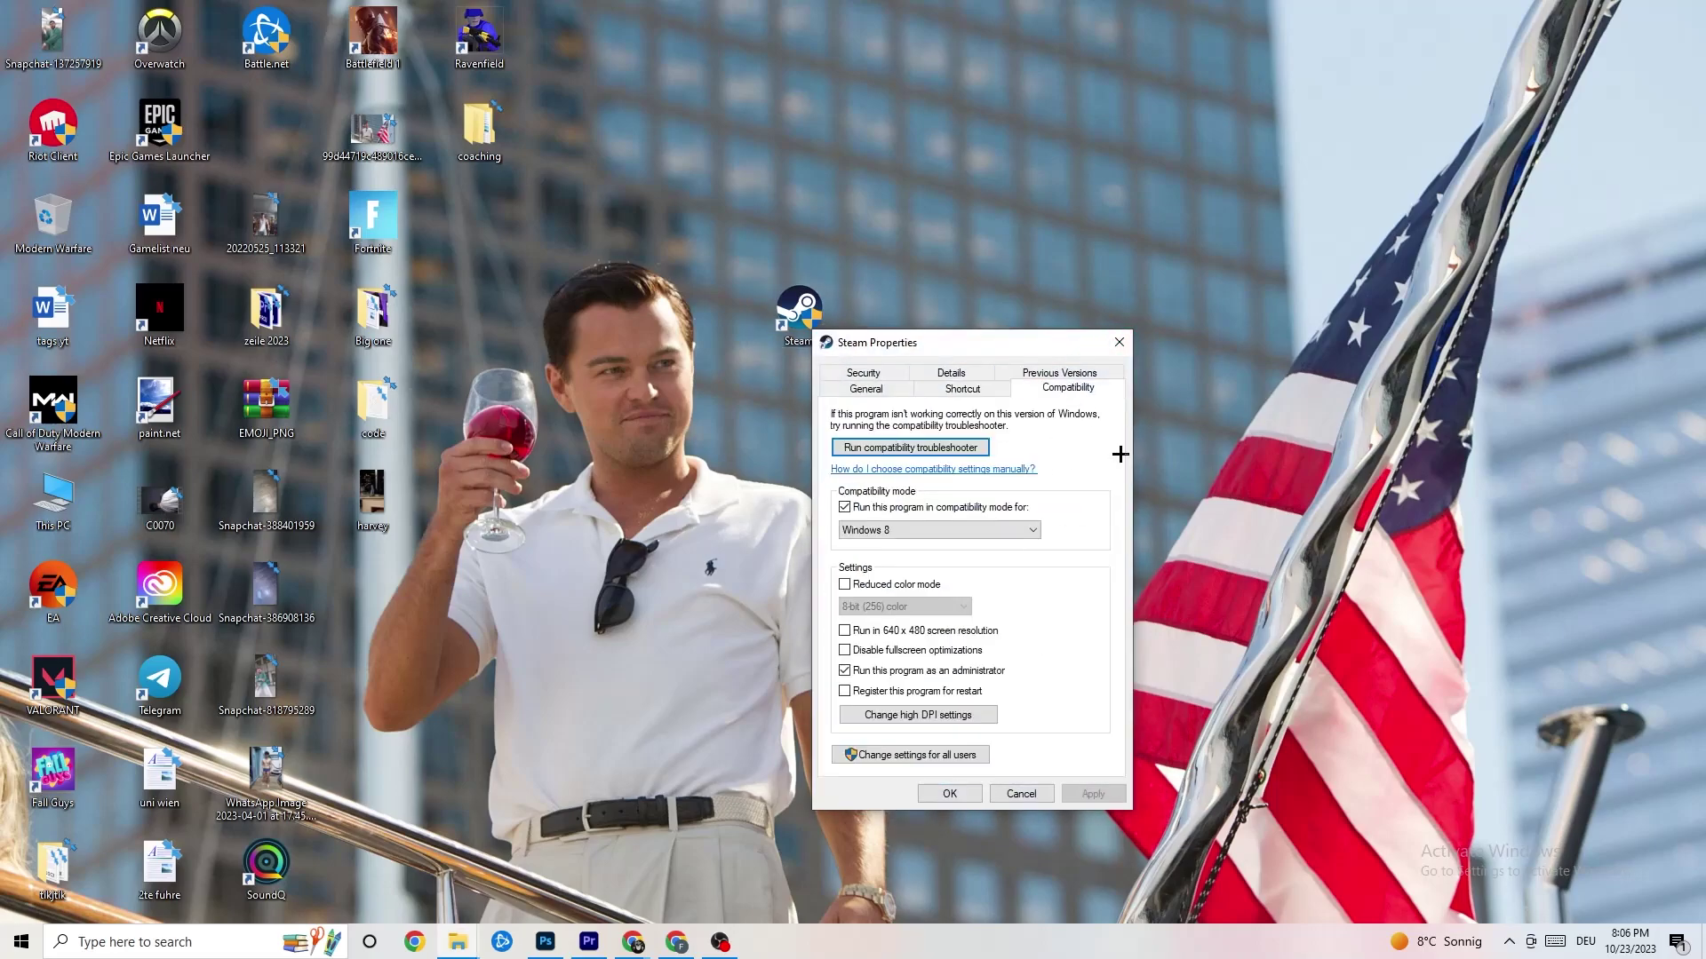
click(1118, 342)
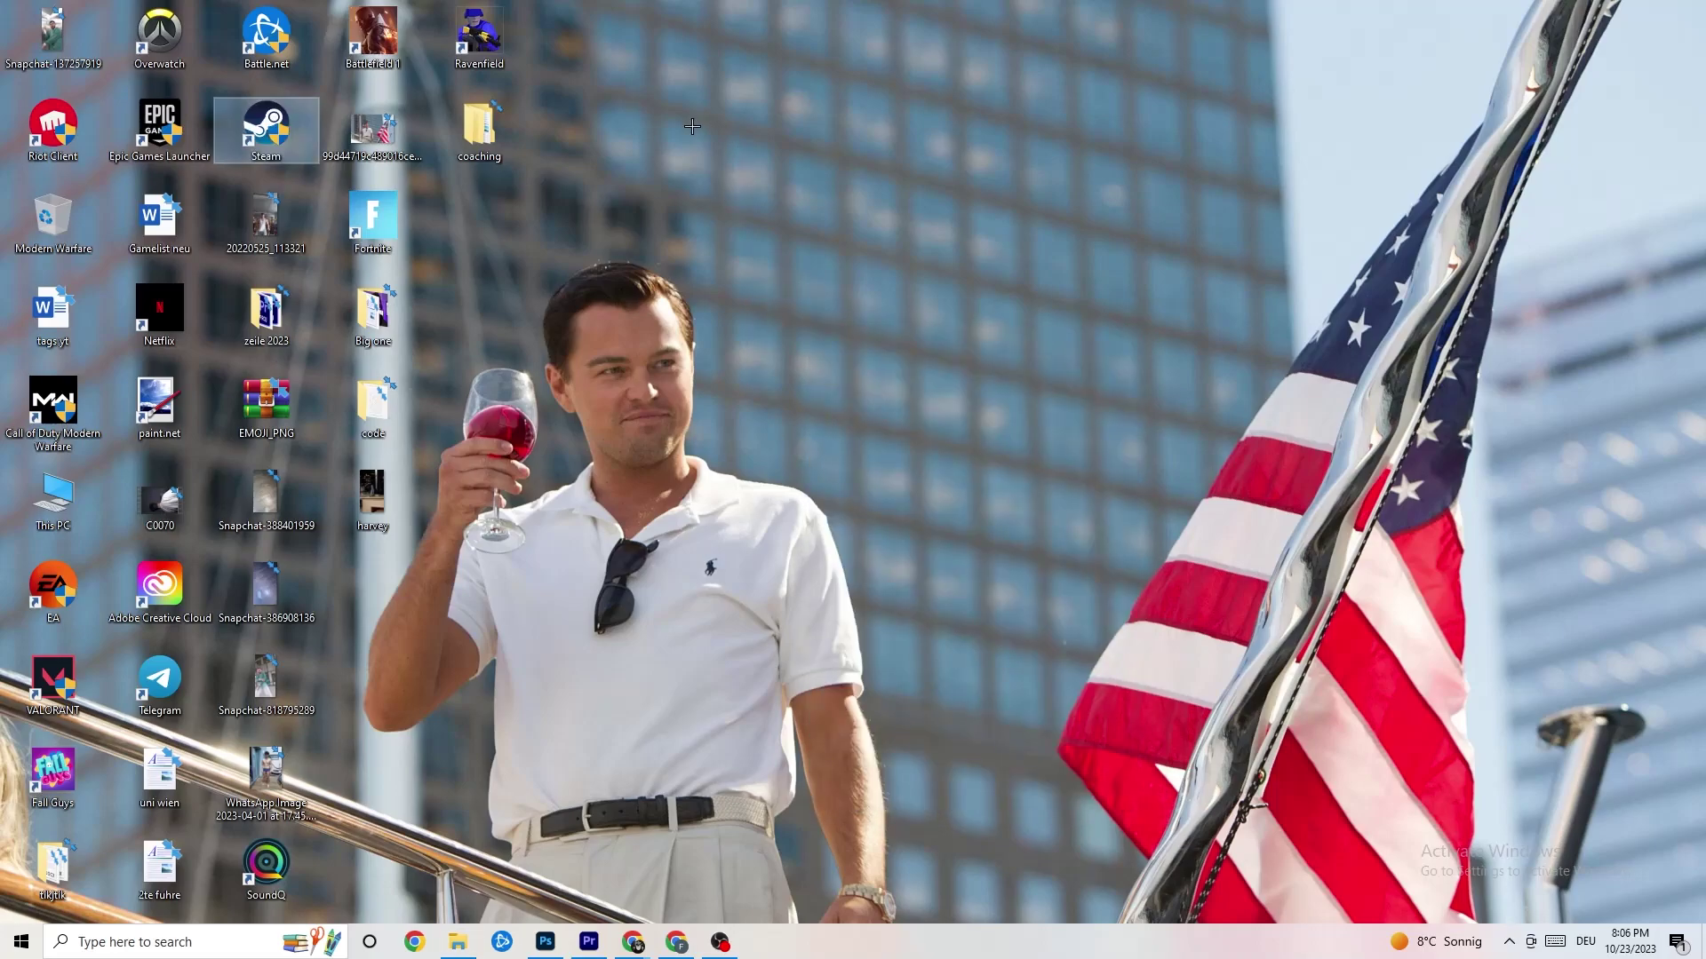
click(828, 173)
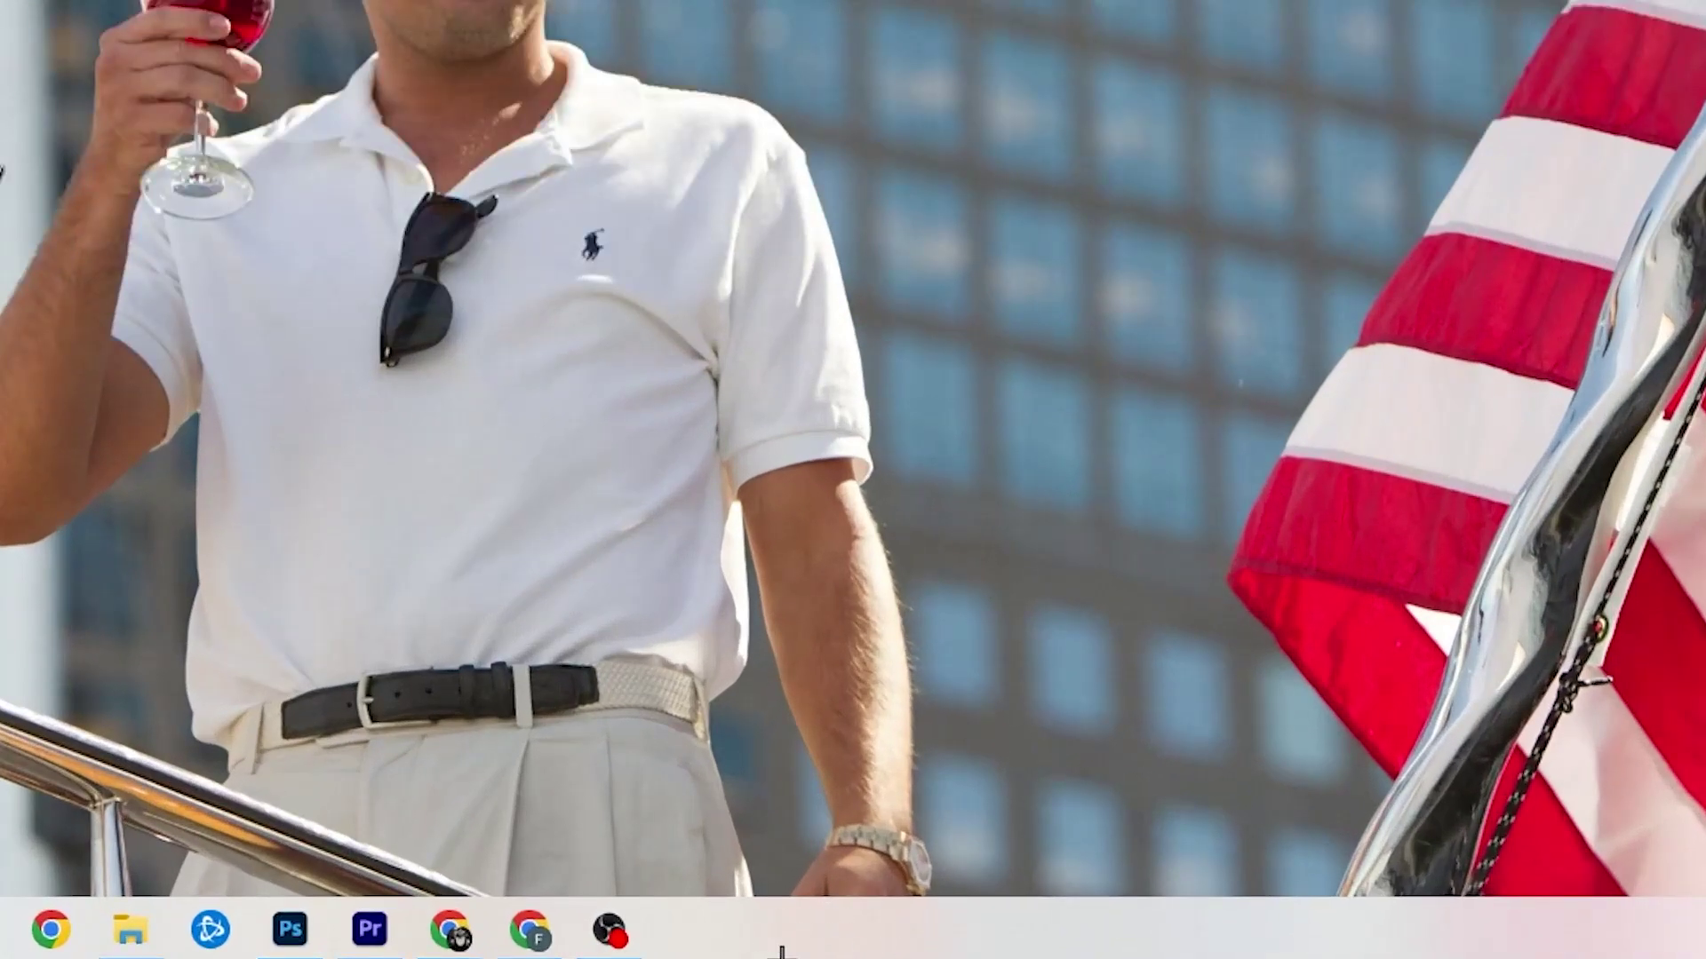
- Open Task Manager from the desktop and maximize its window
right_click(731, 946)
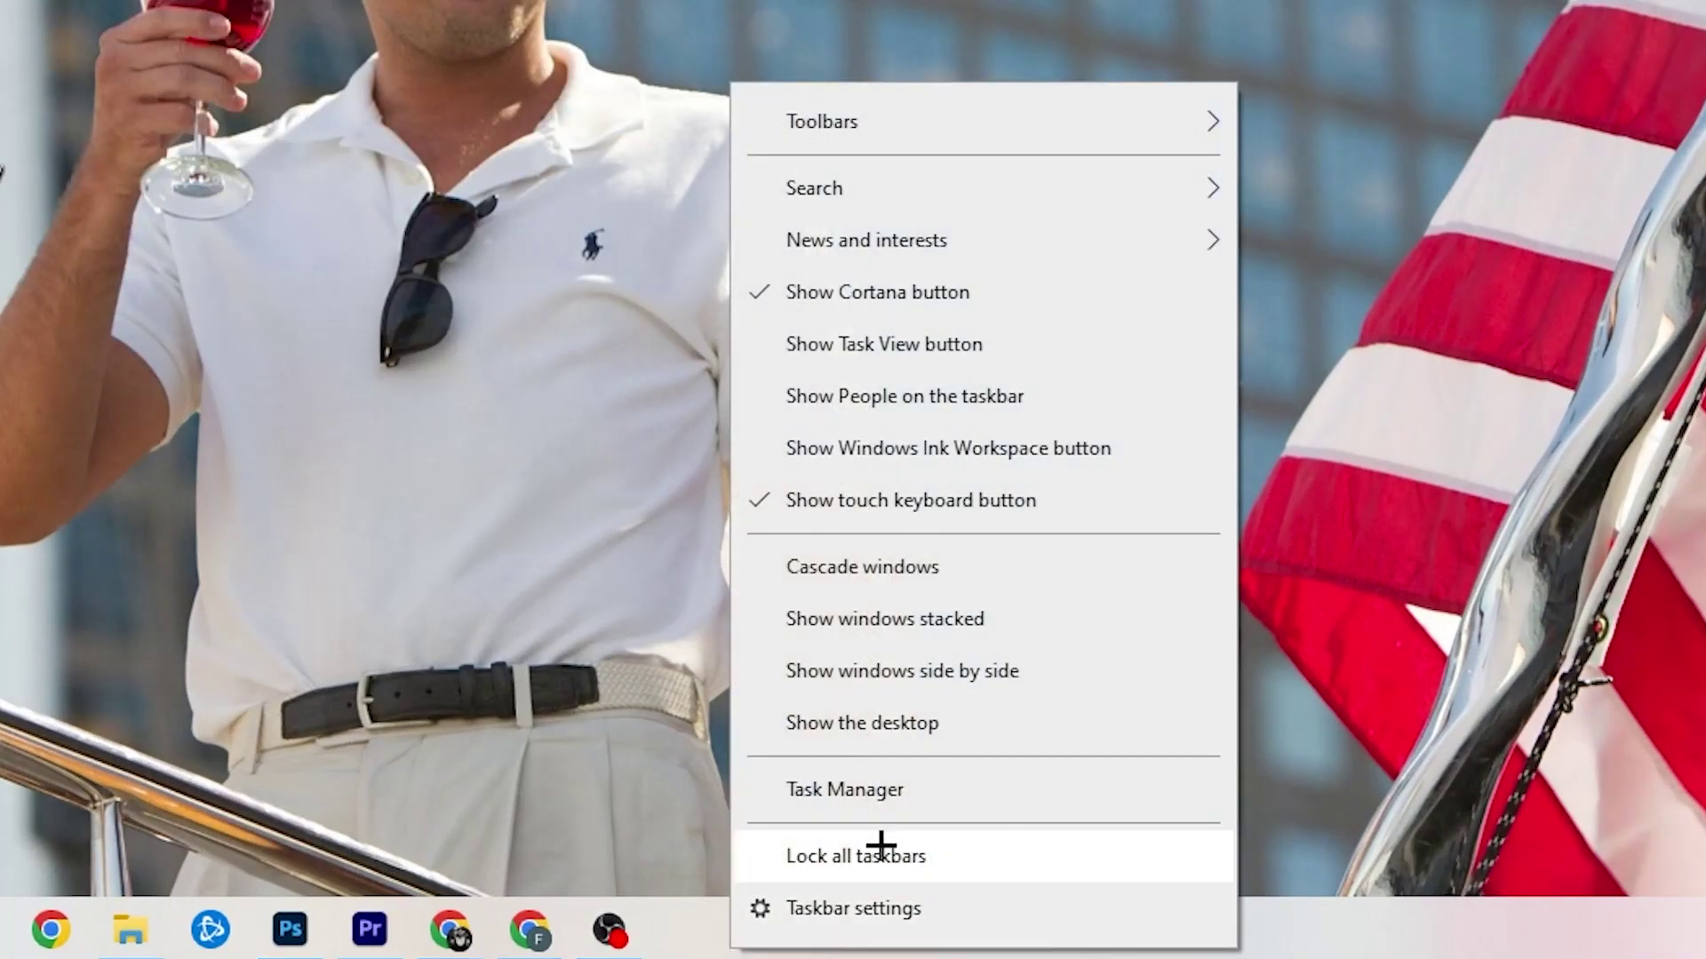
click(886, 794)
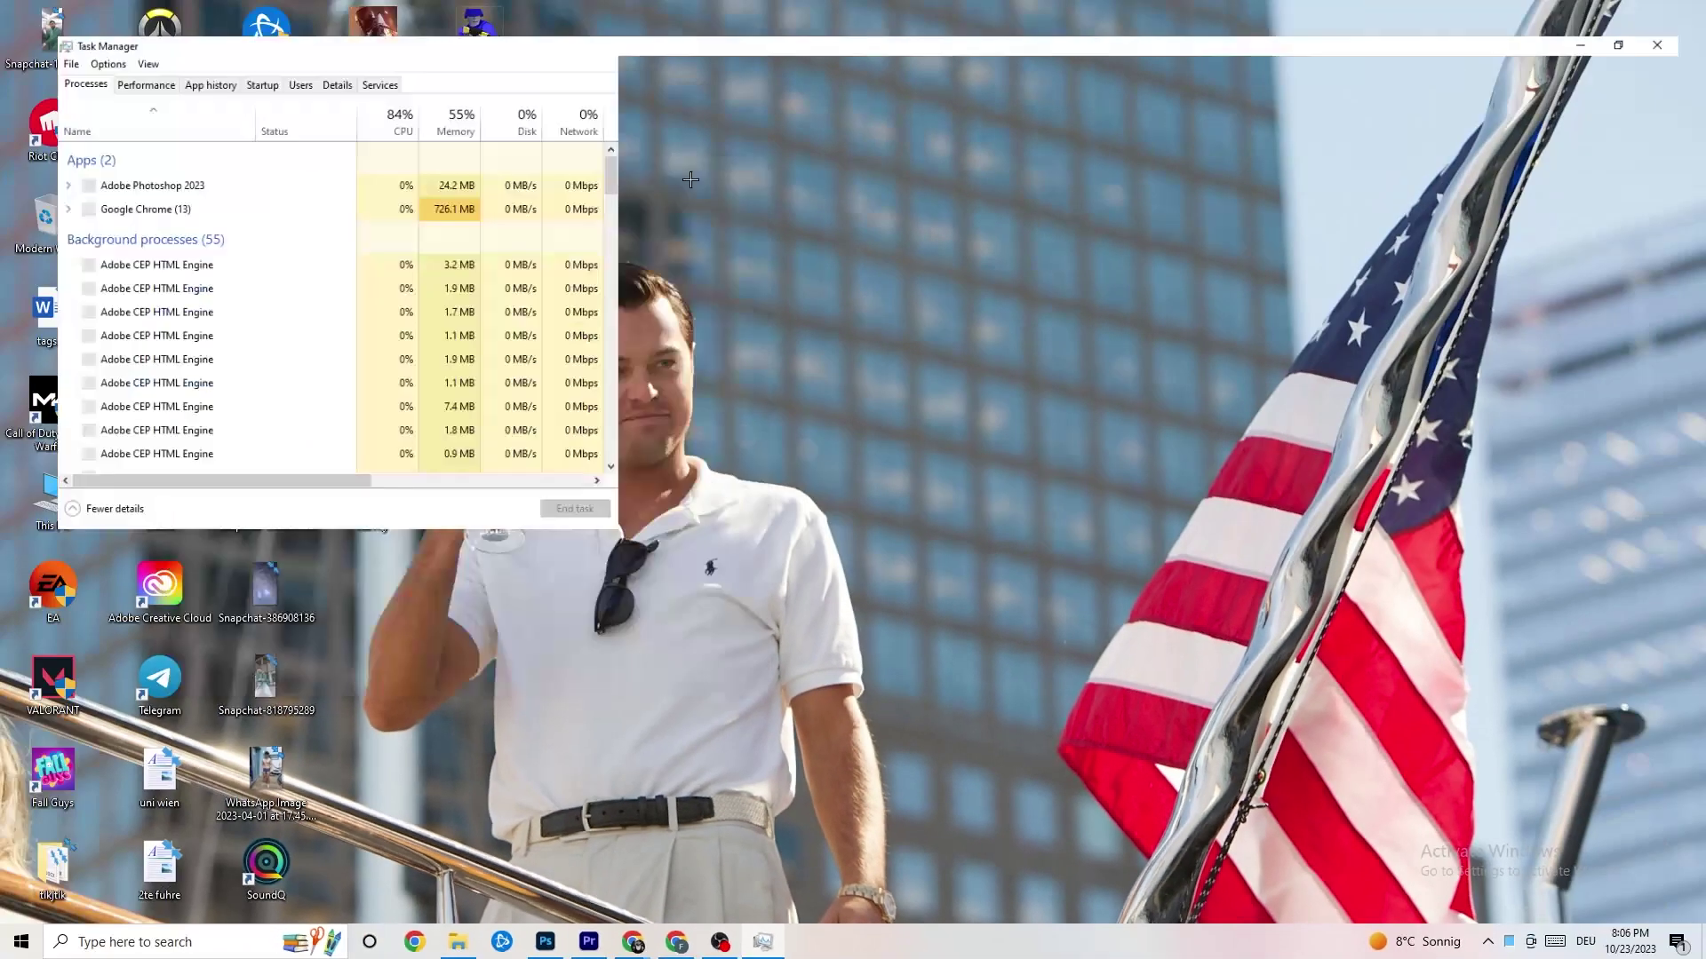
double_click(355, 15)
mouse_move(715, 53)
mouse_down()
mouse_move(765, 45)
mouse_move(735, 77)
mouse_up()
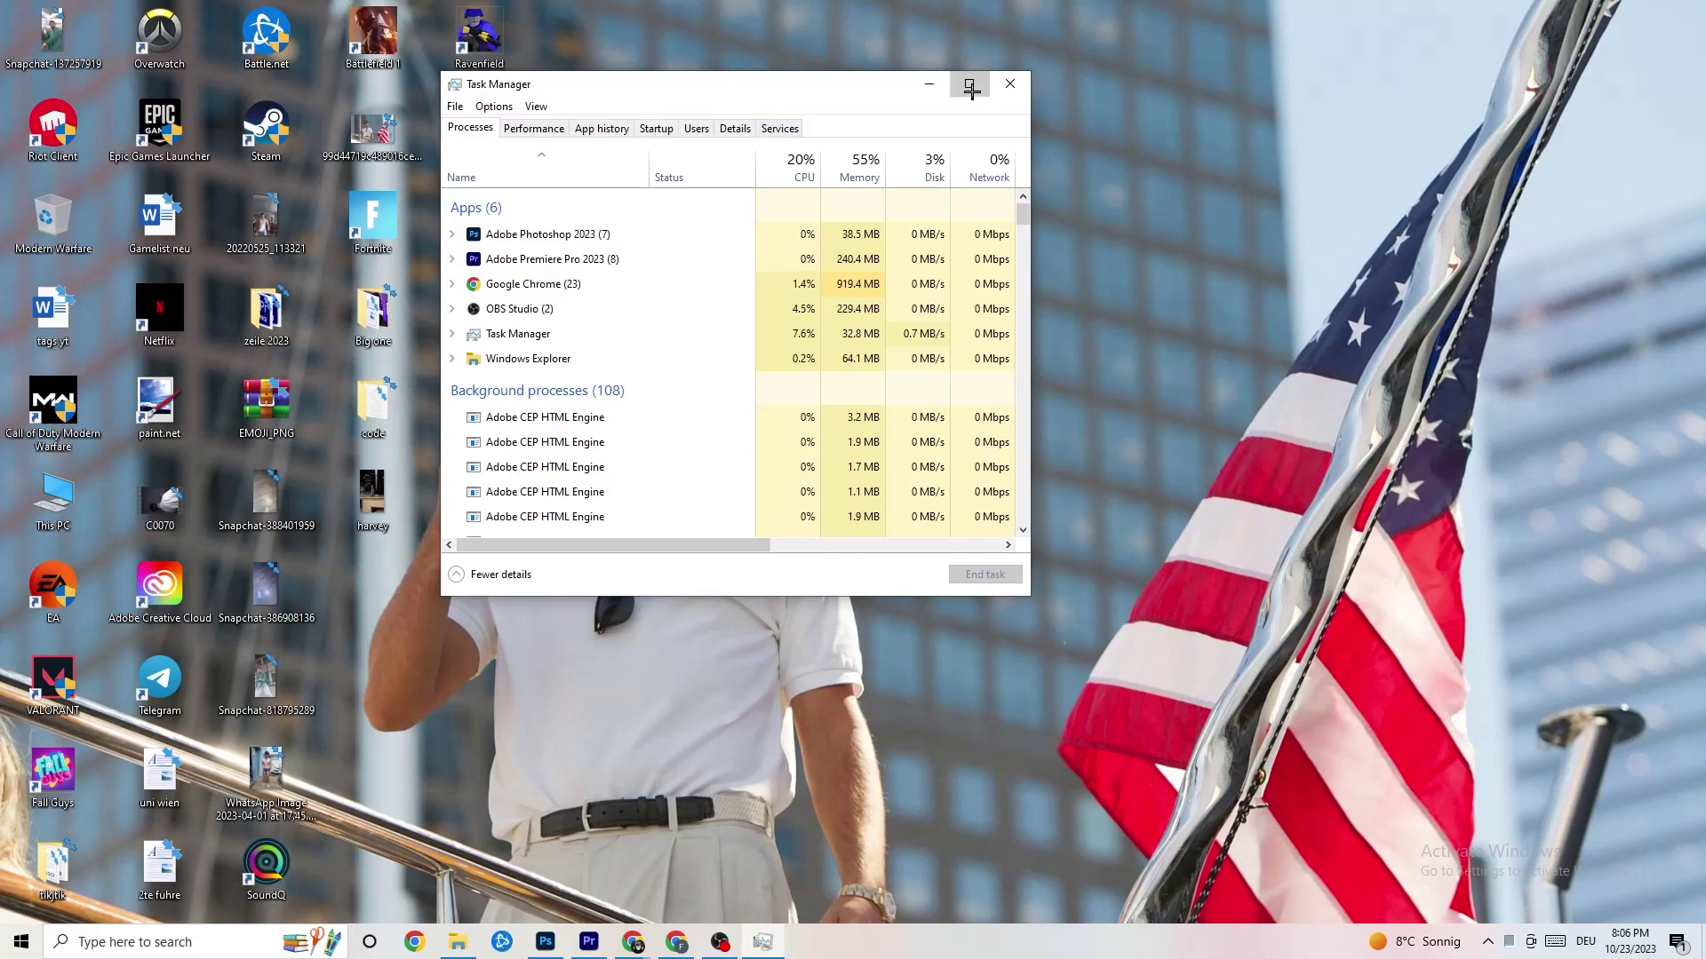
click(969, 82)
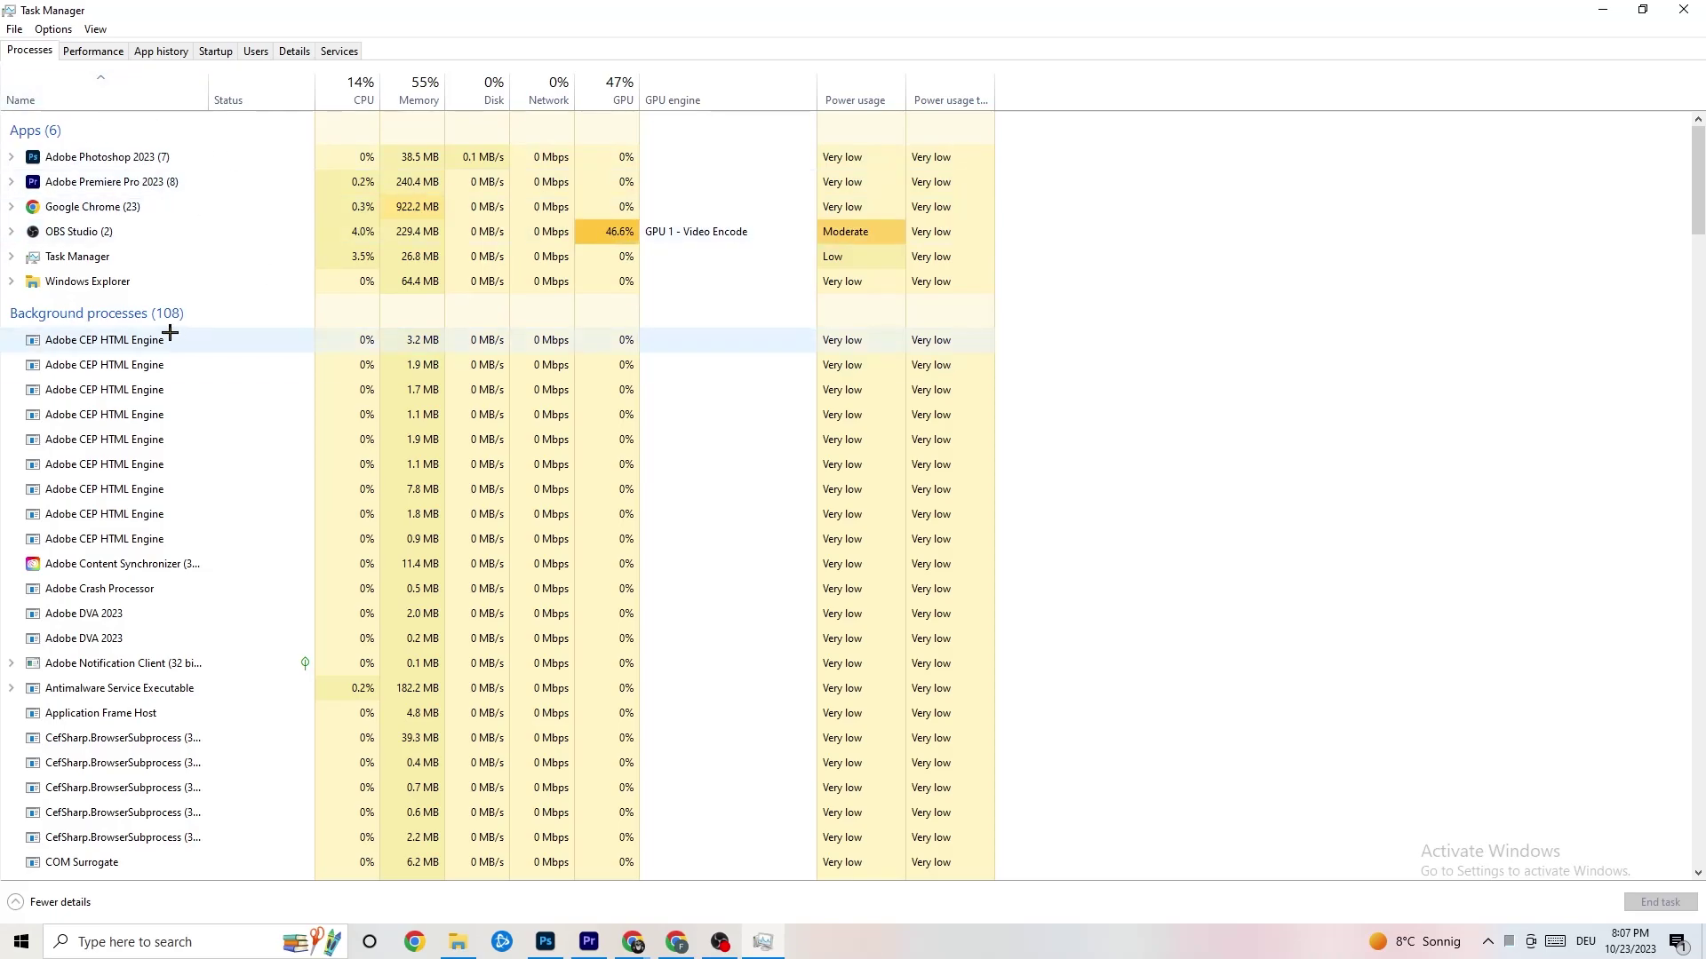
- Look through the running processes and end the Adobe Photoshop 2023 task
scroll(128, 526, down, 13)
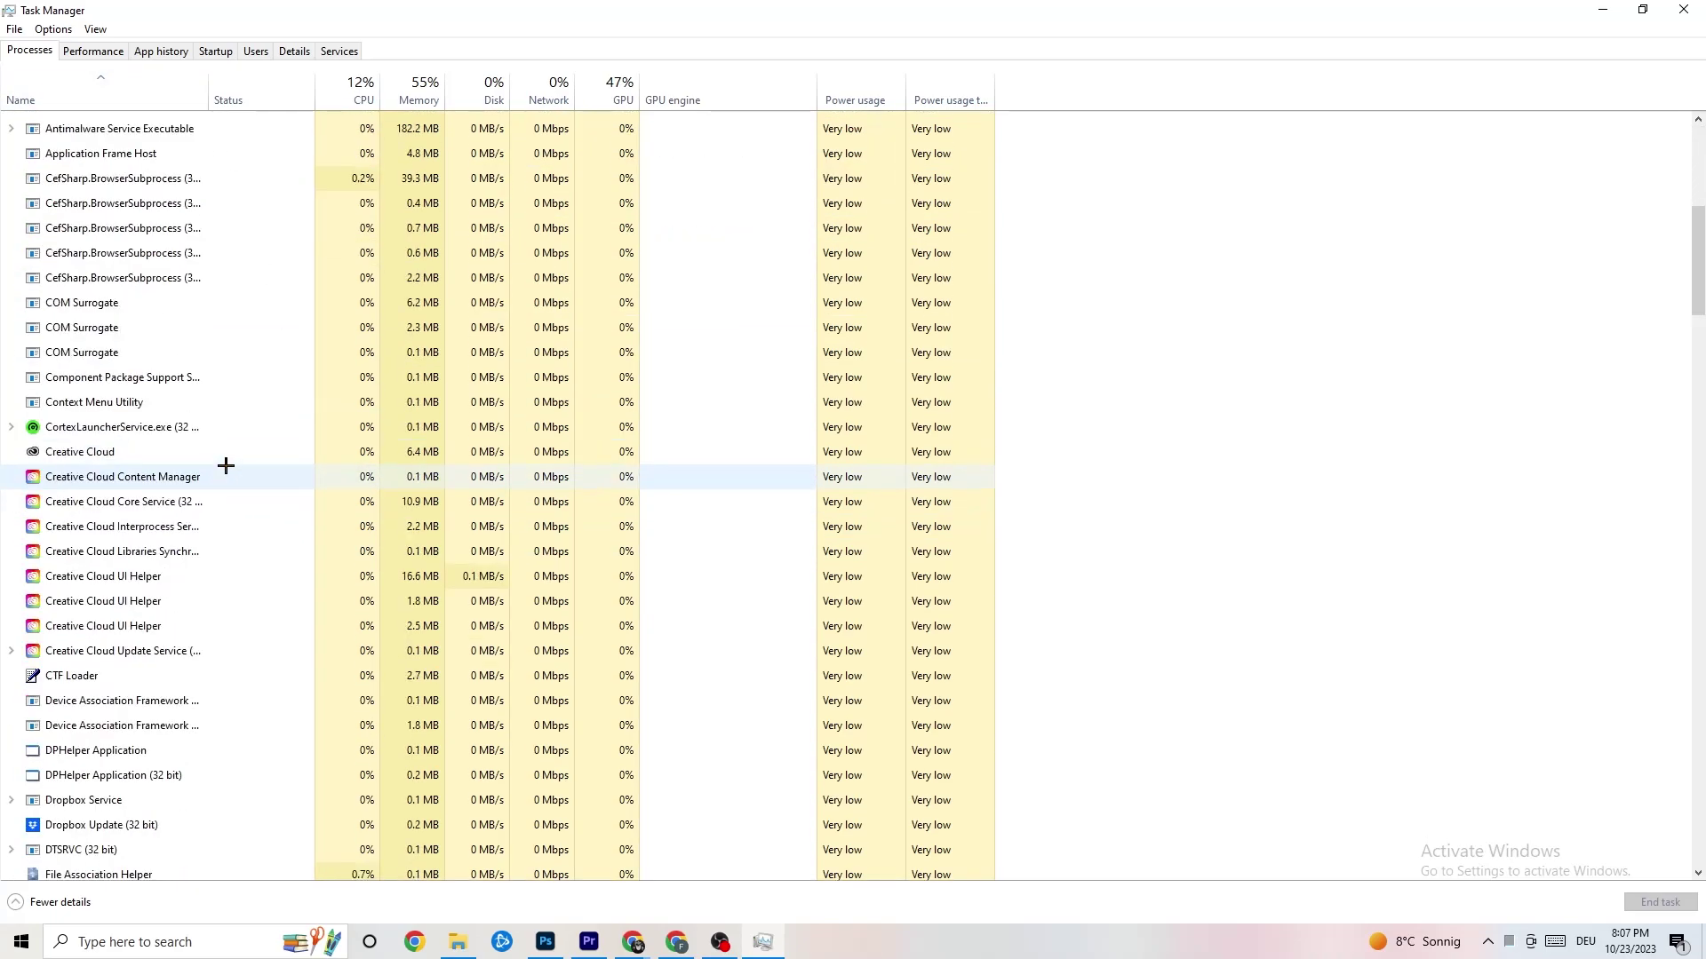
scroll(451, 438, down, 4)
scroll(457, 438, up, 18)
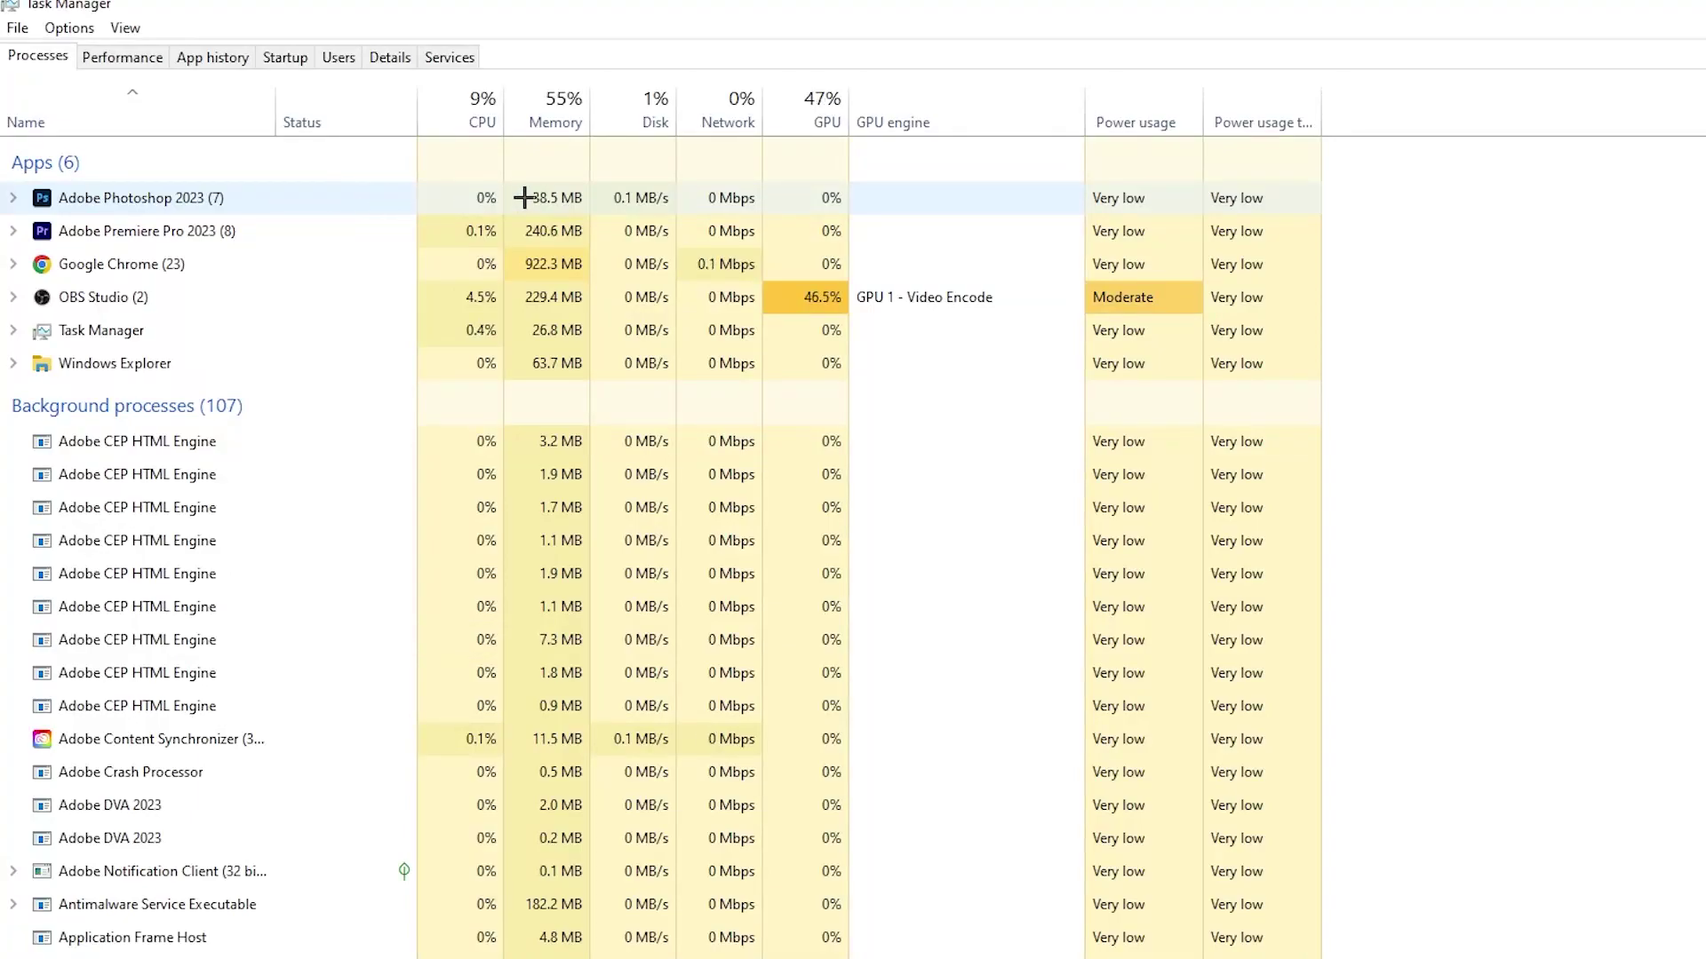
right_click(579, 197)
right_click(310, 208)
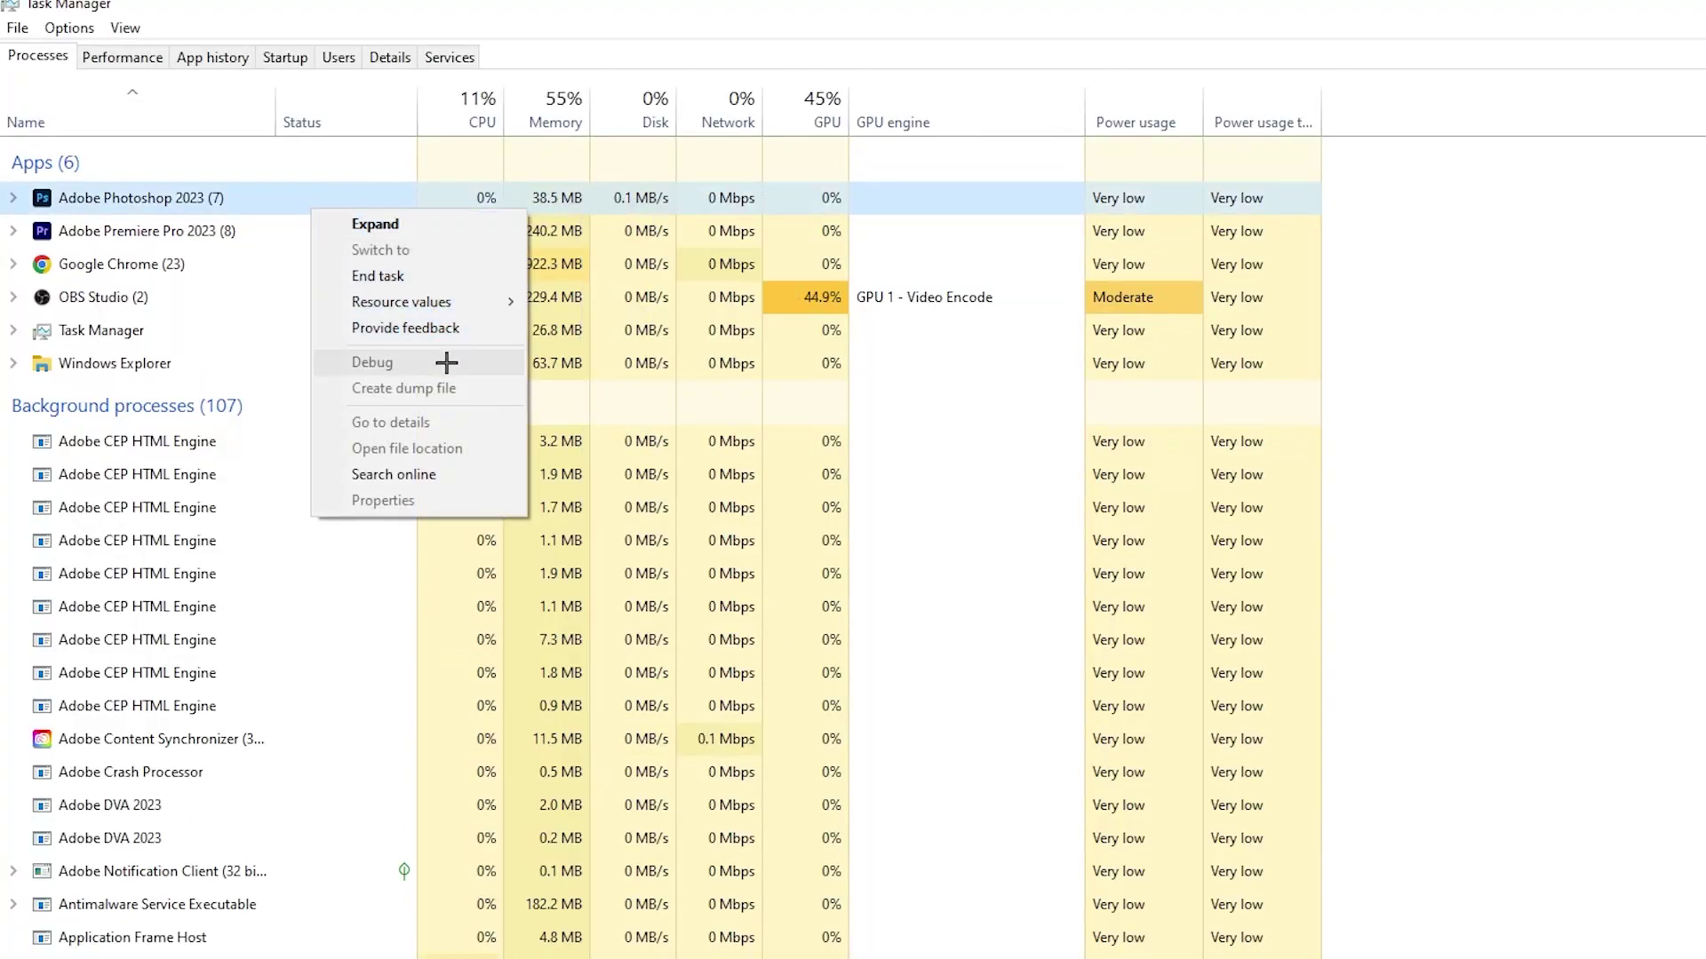
click(447, 271)
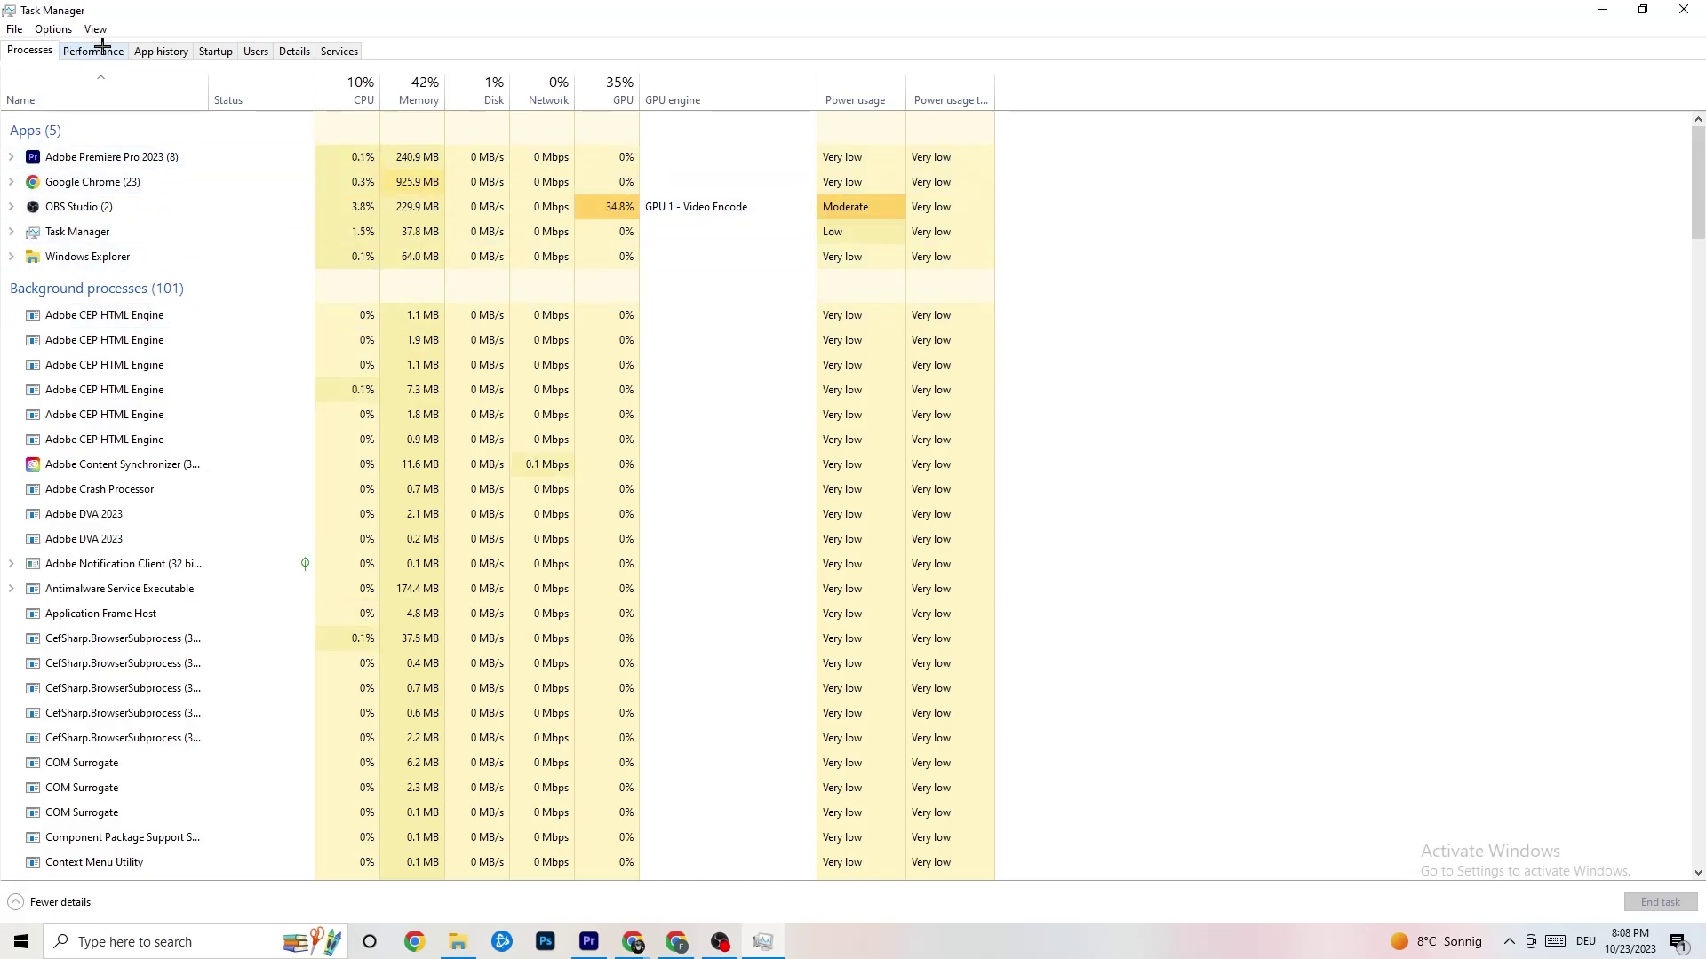
- View the priority options for the Adobe Premiere Pro process in the detailed process list without changing them
click(298, 49)
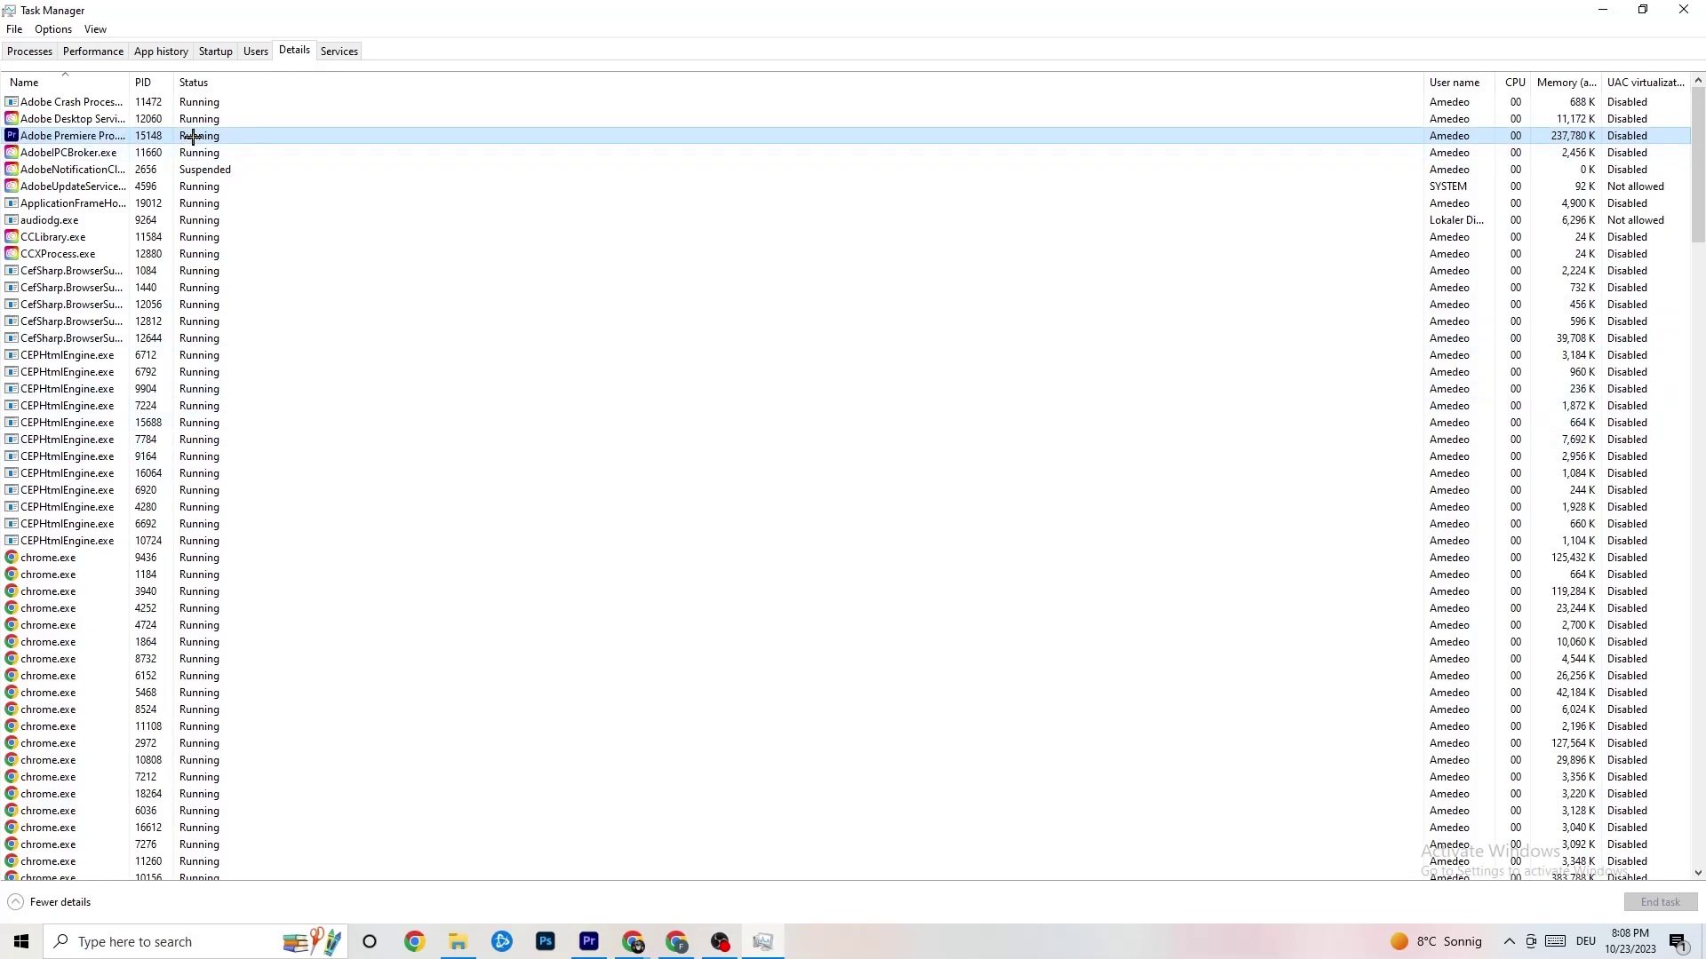
right_click(192, 136)
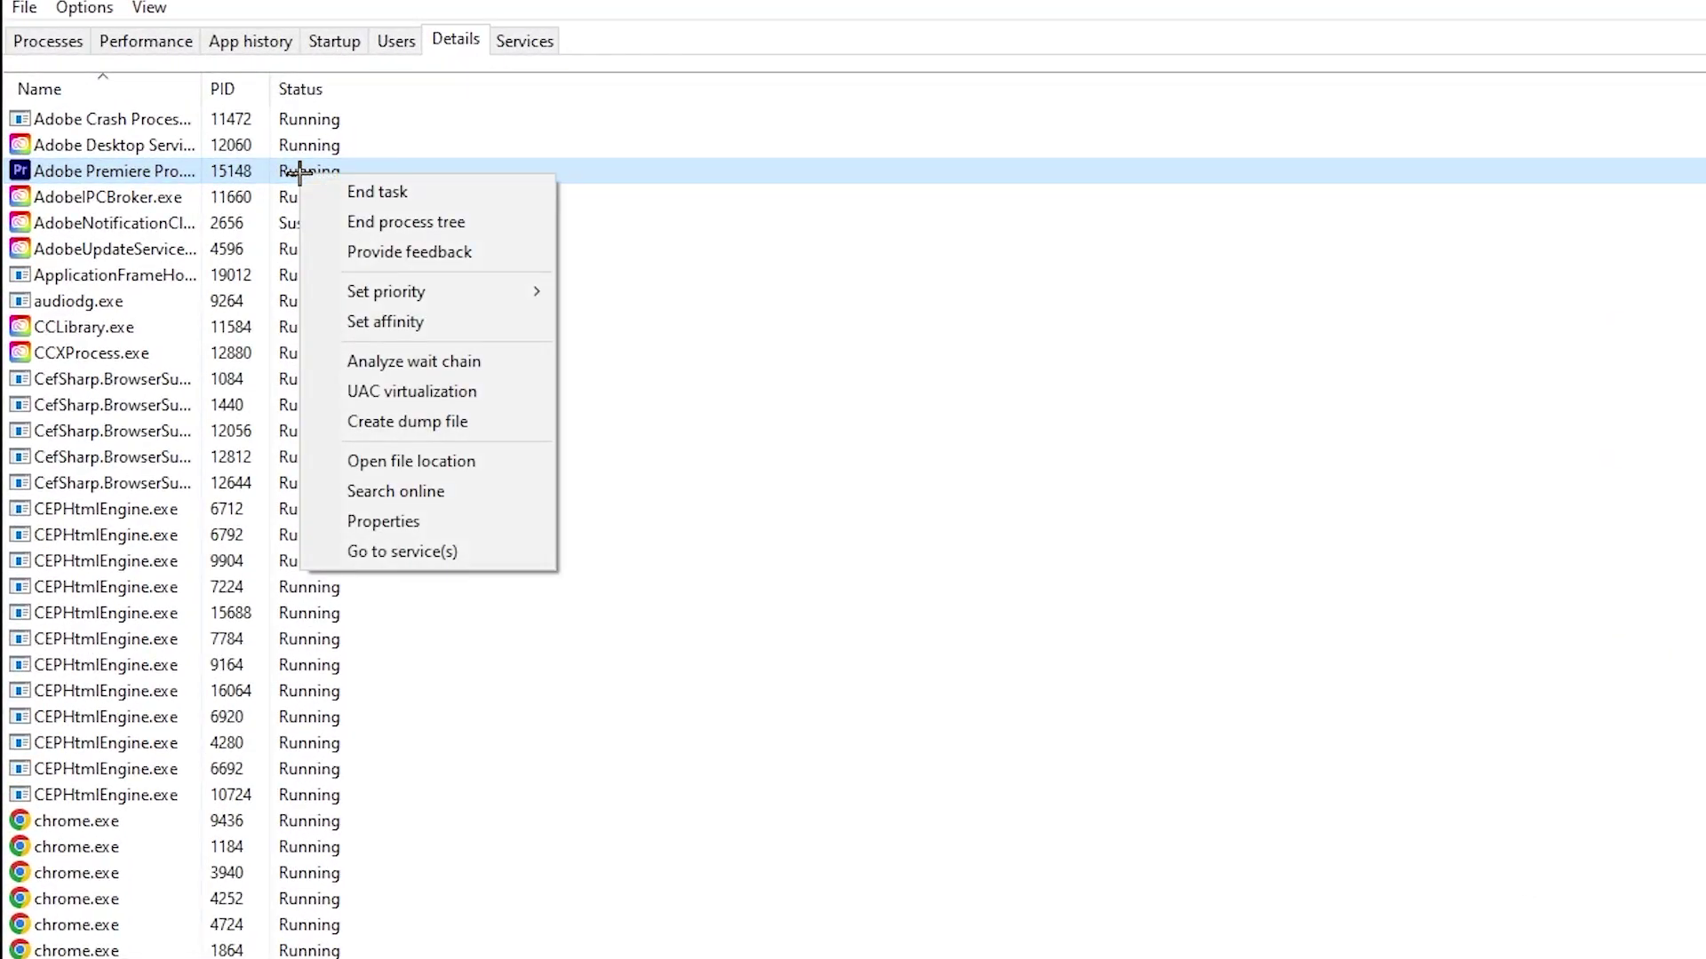
mouse_move(464, 292)
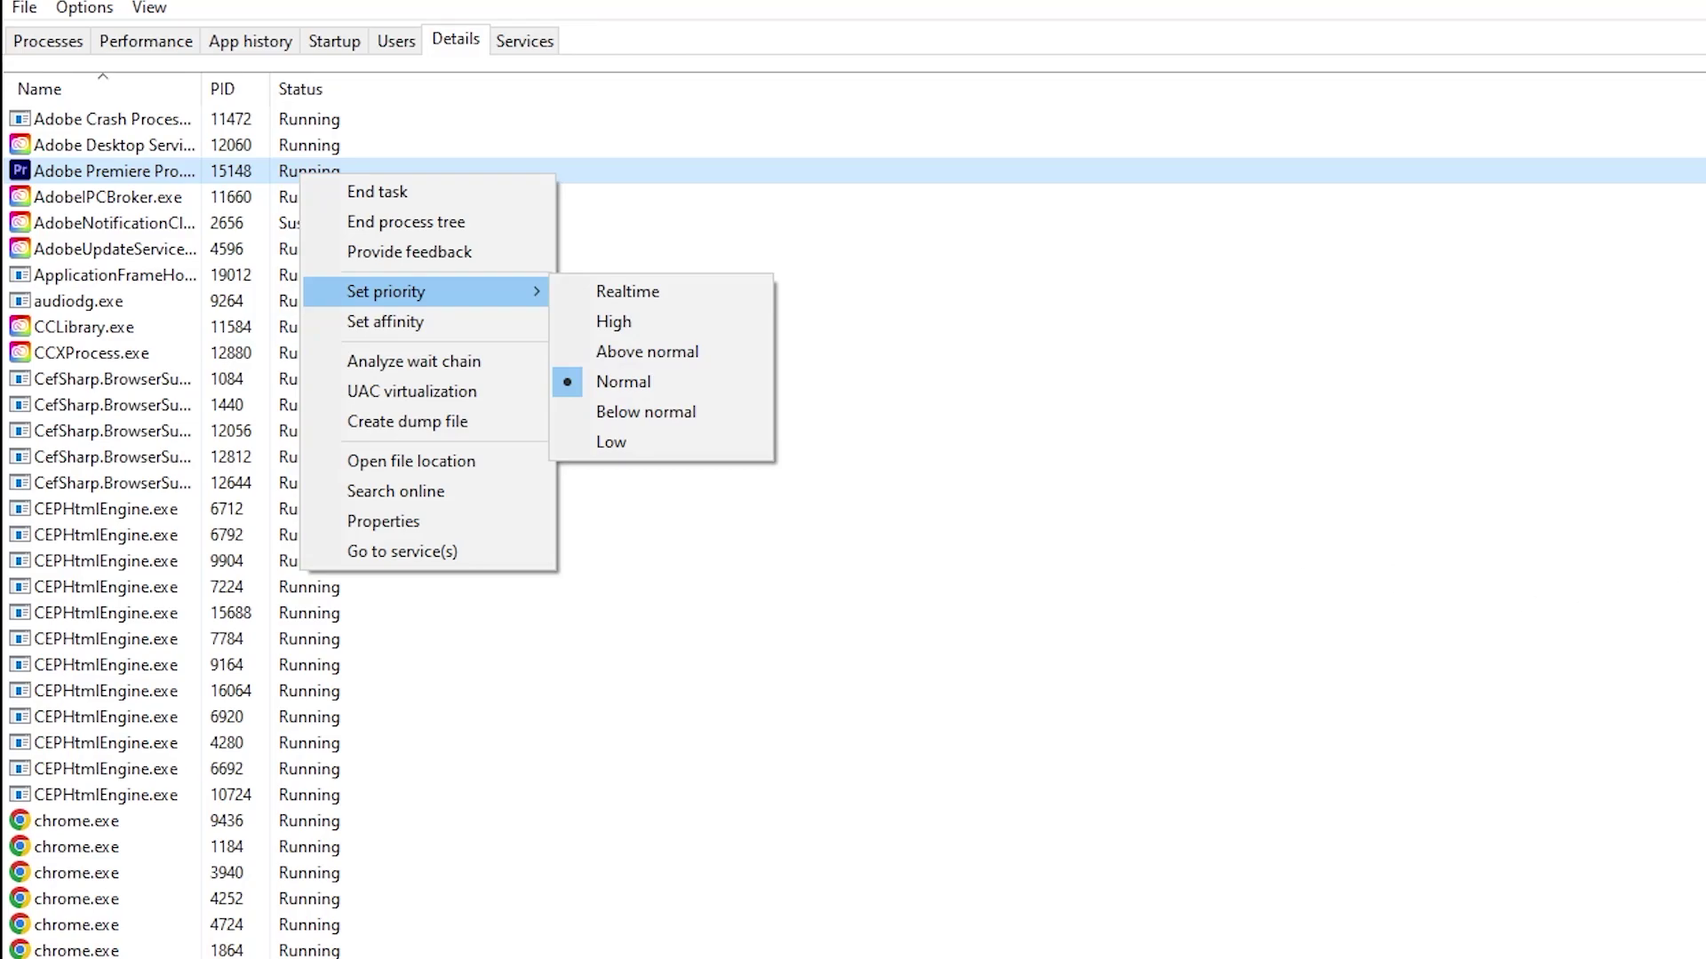
click(628, 118)
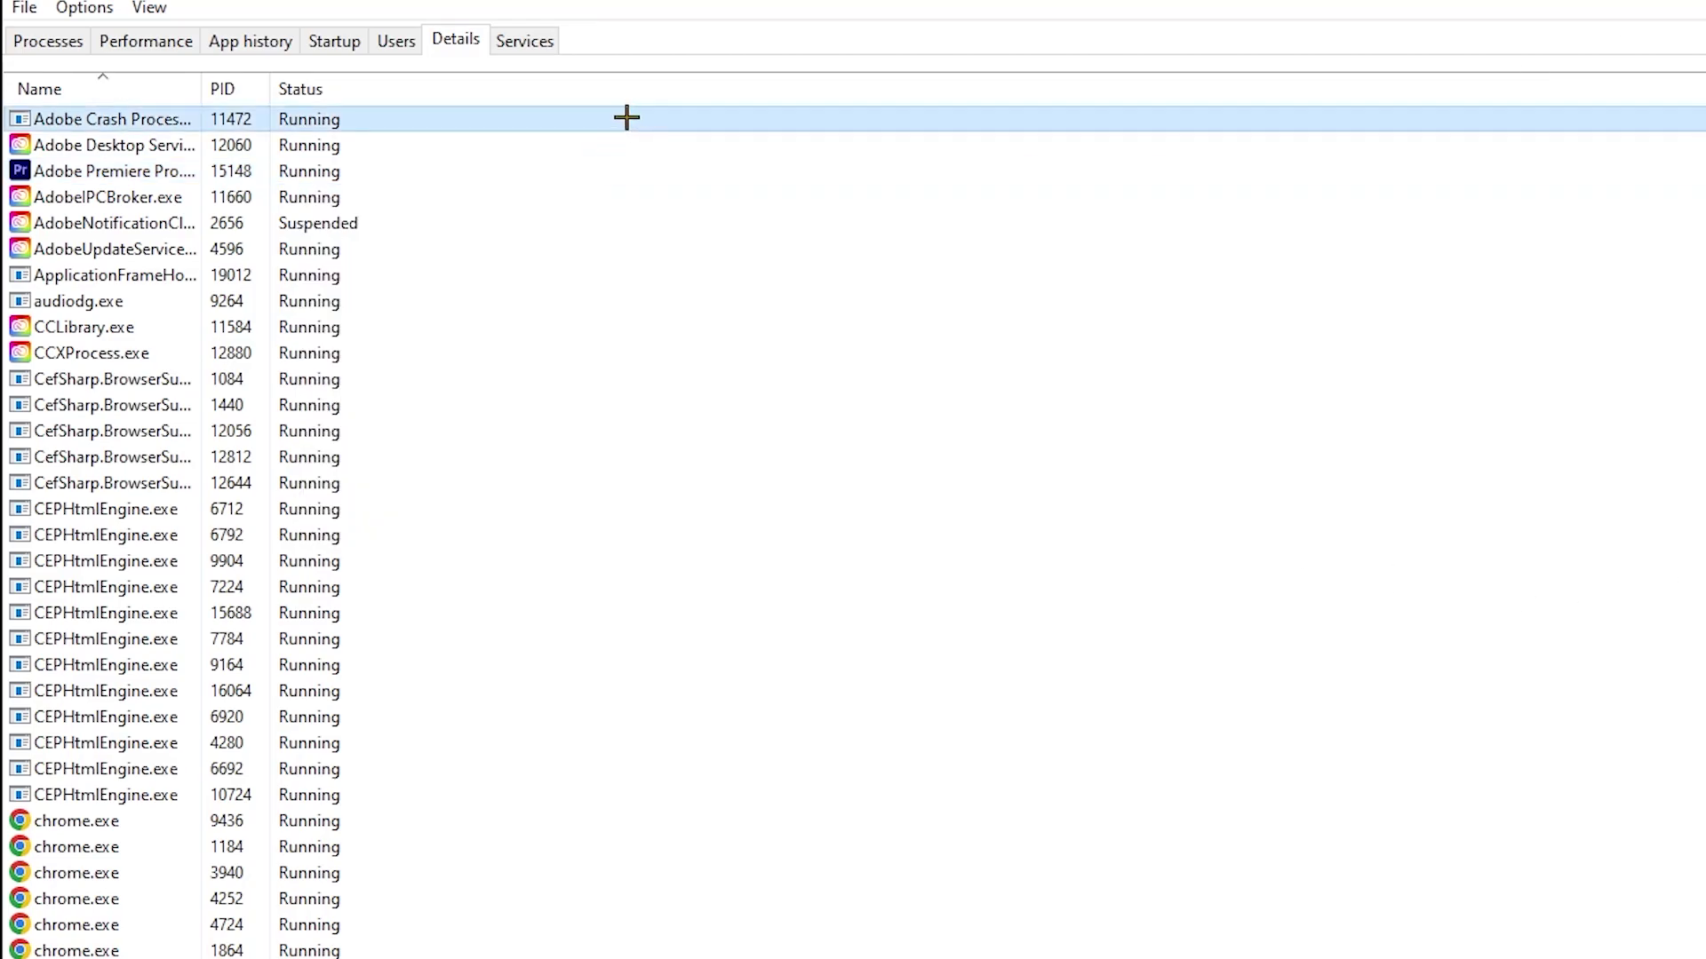
- Review the startup programs and the available actions for Adobe Updater Startup Utility, and close Task Manager
click(336, 39)
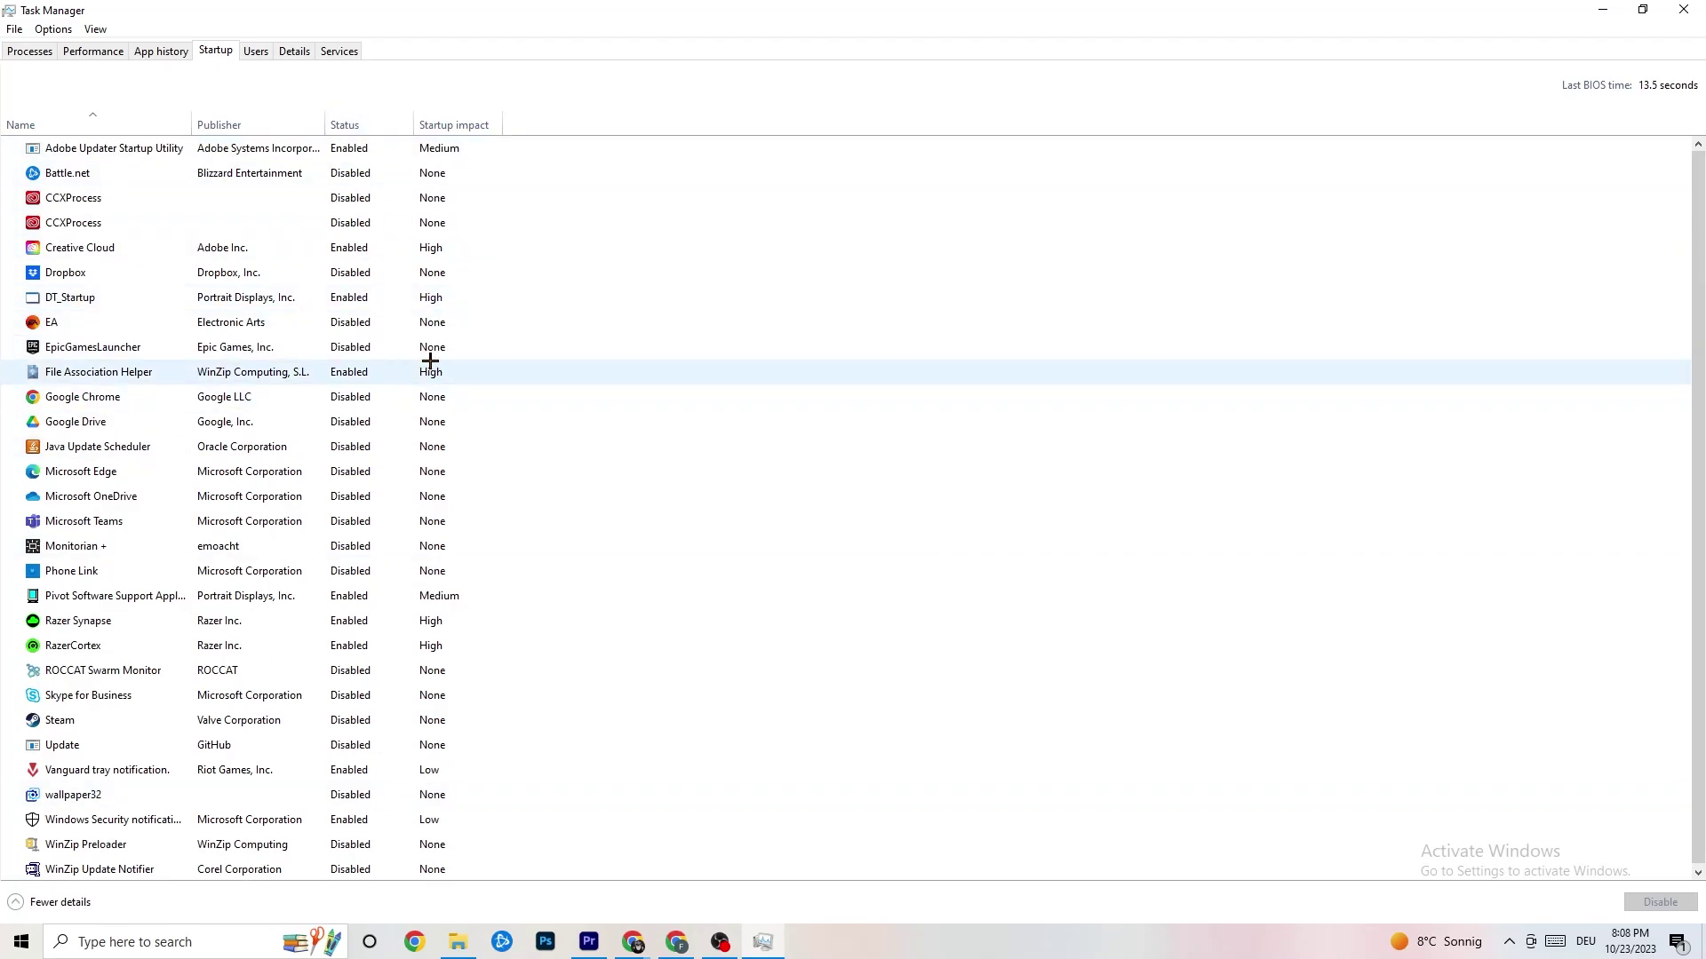
right_click(363, 156)
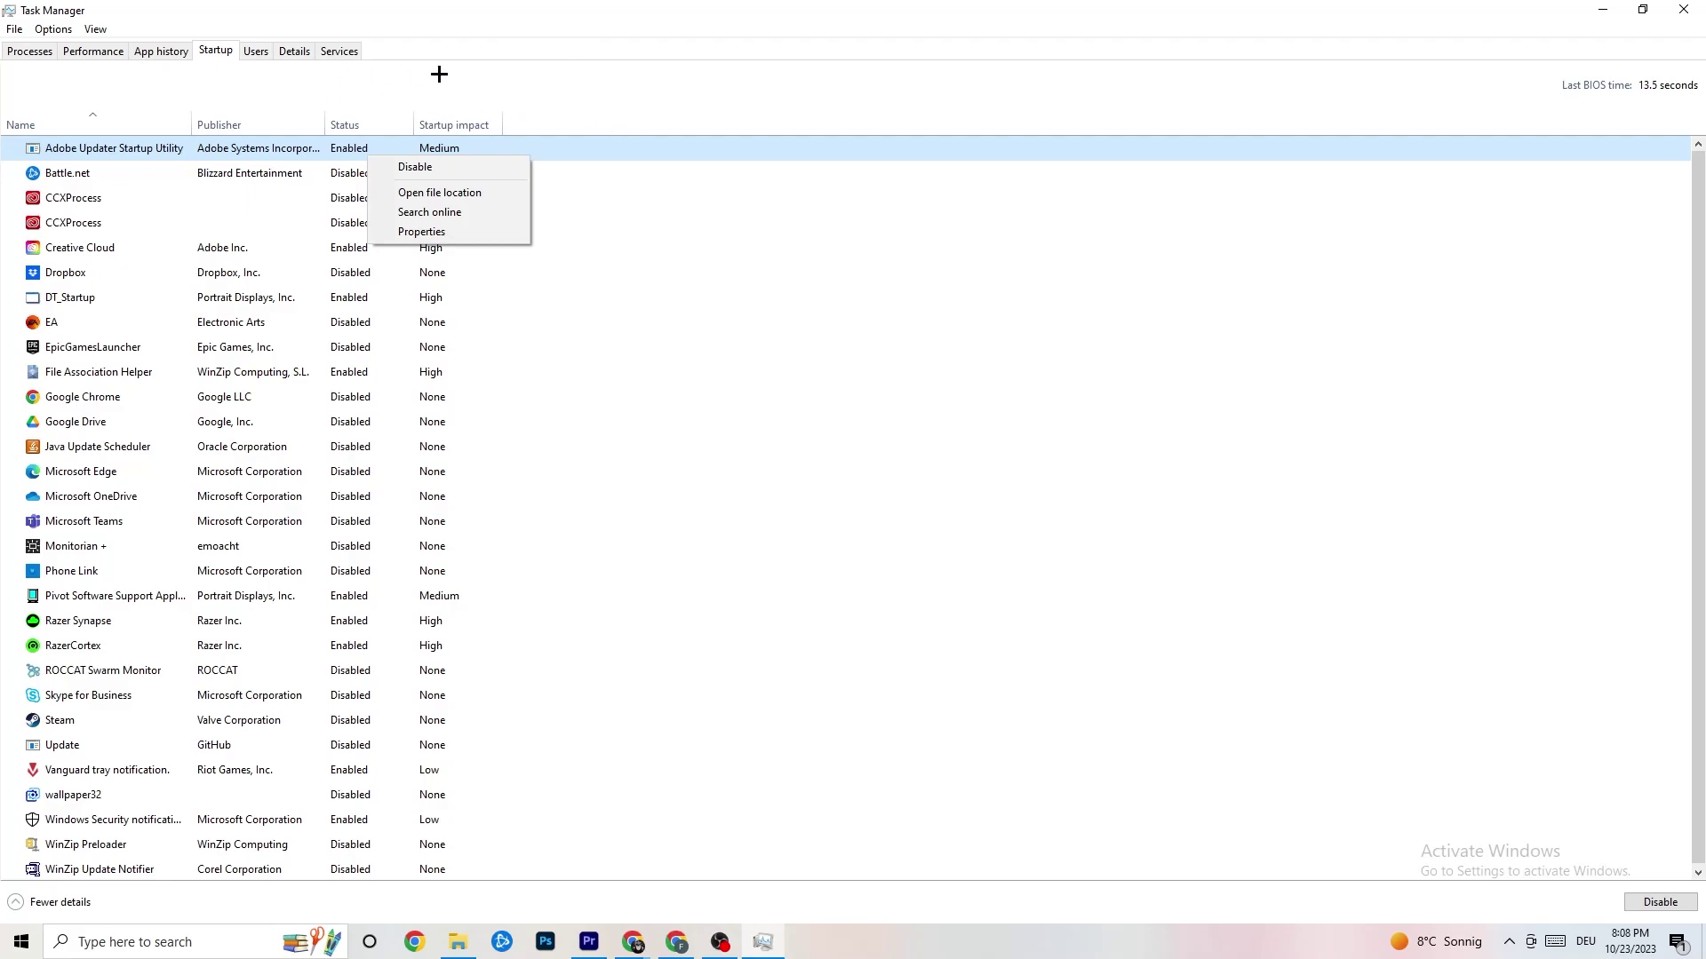
click(605, 5)
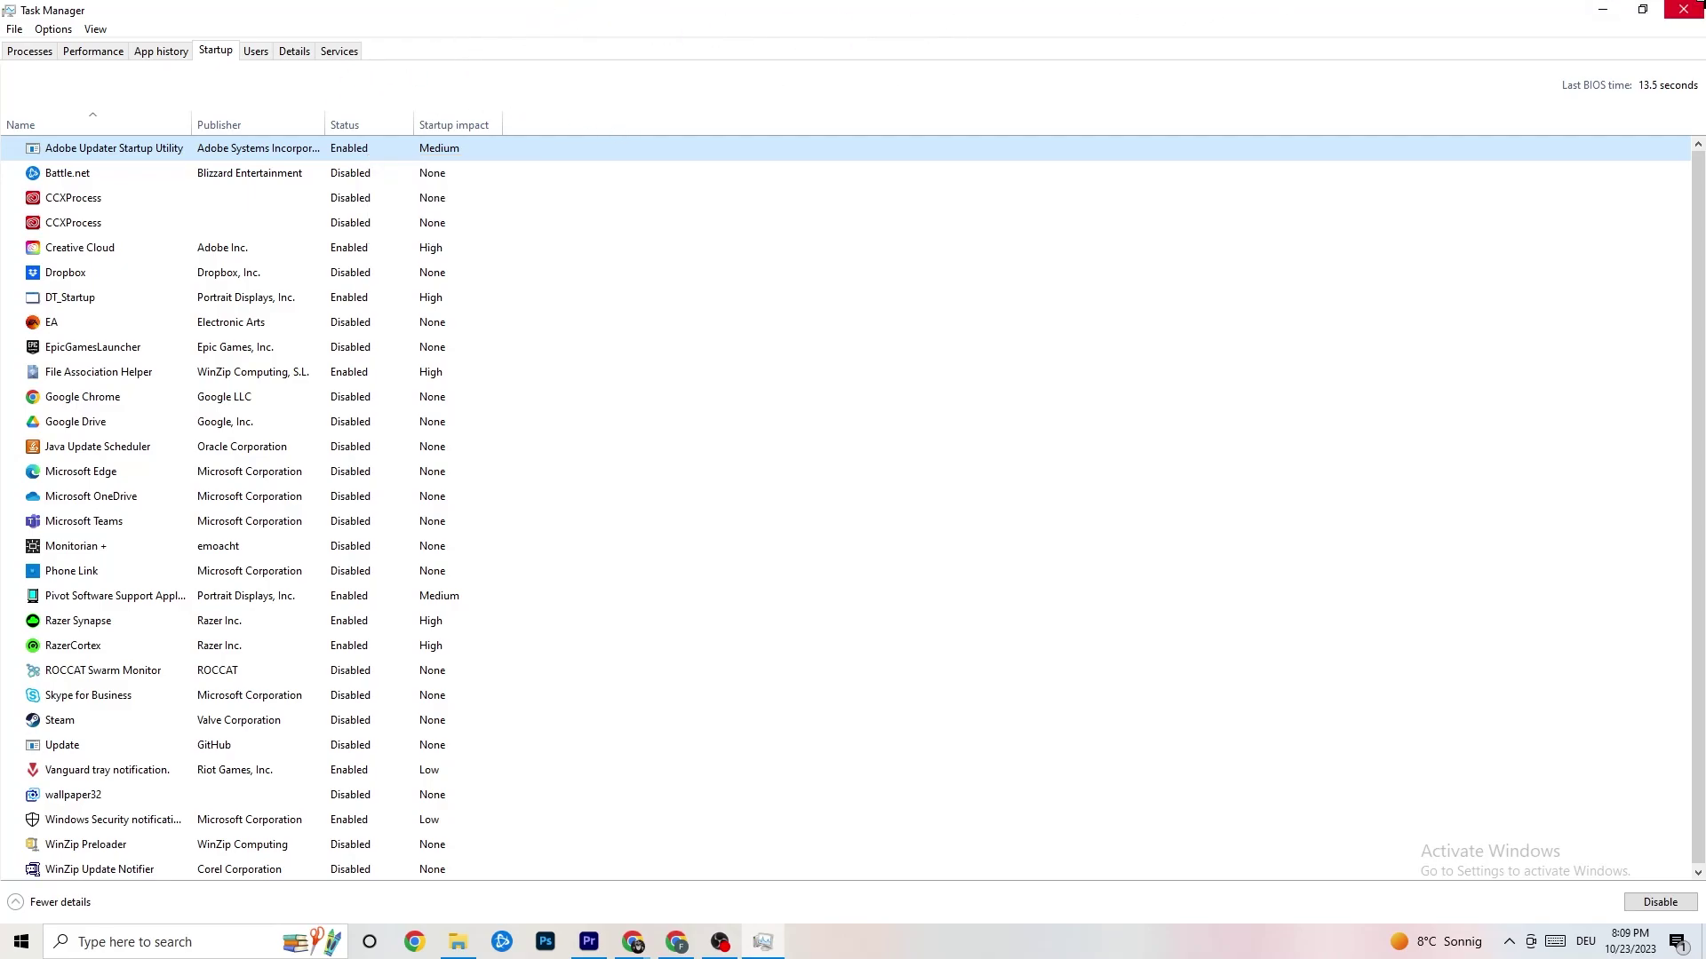
click(1684, 9)
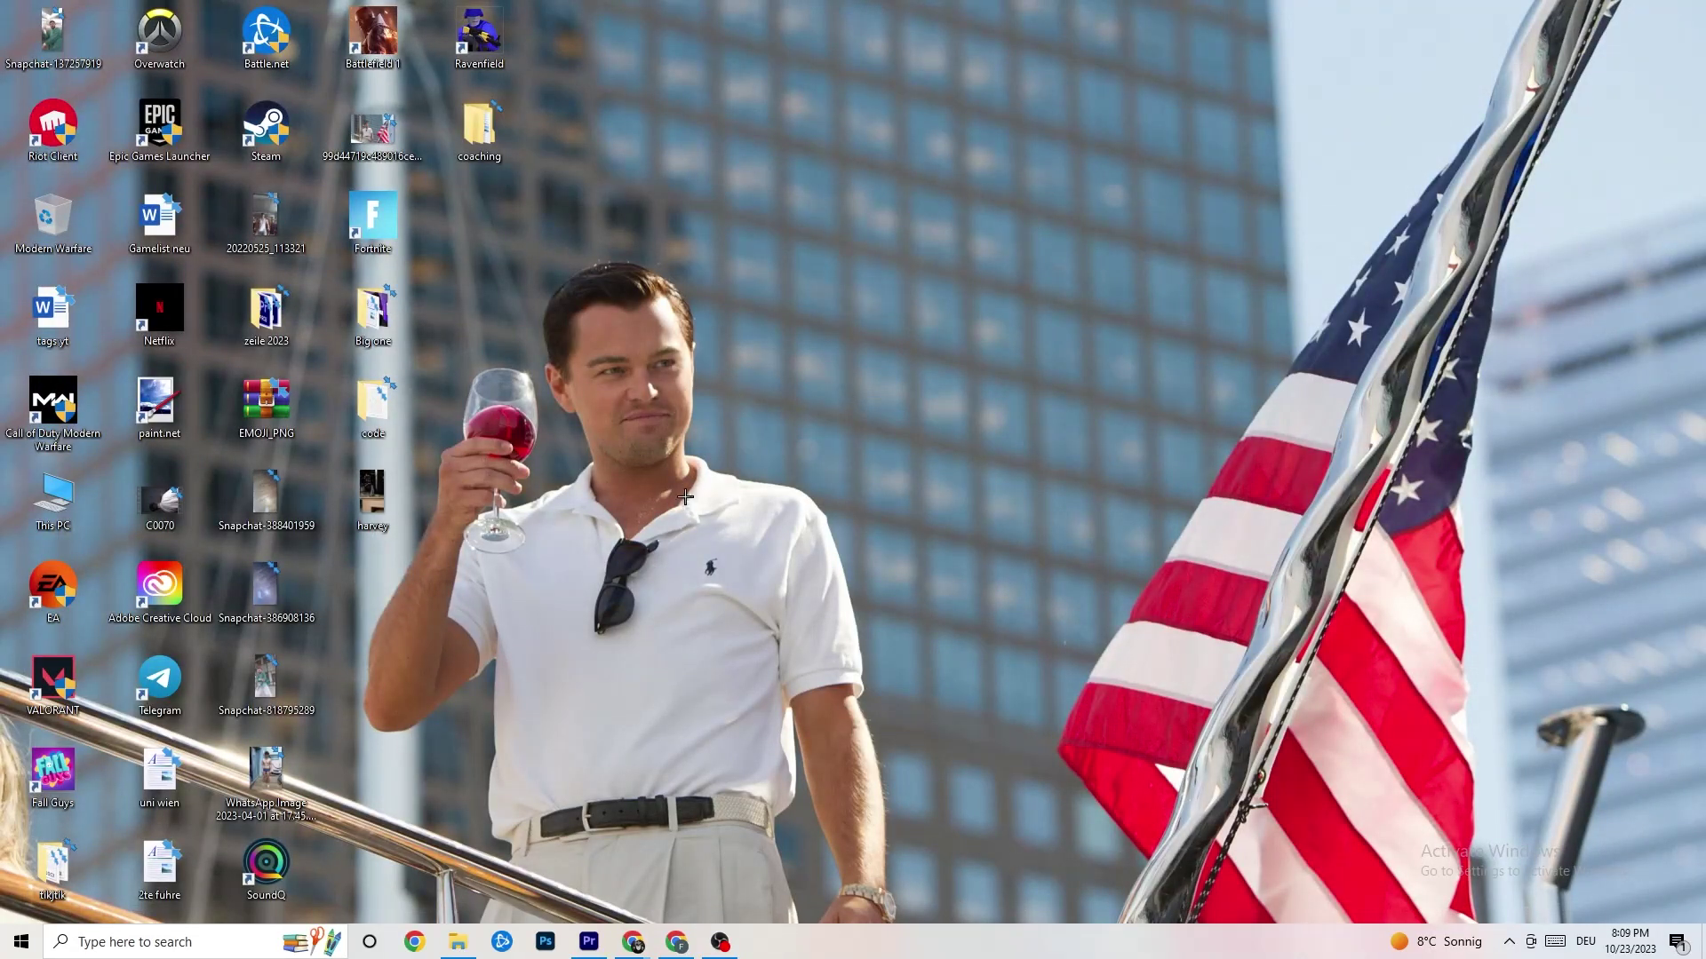
- Open Windows Settings and go to the System display settings
click(2, 953)
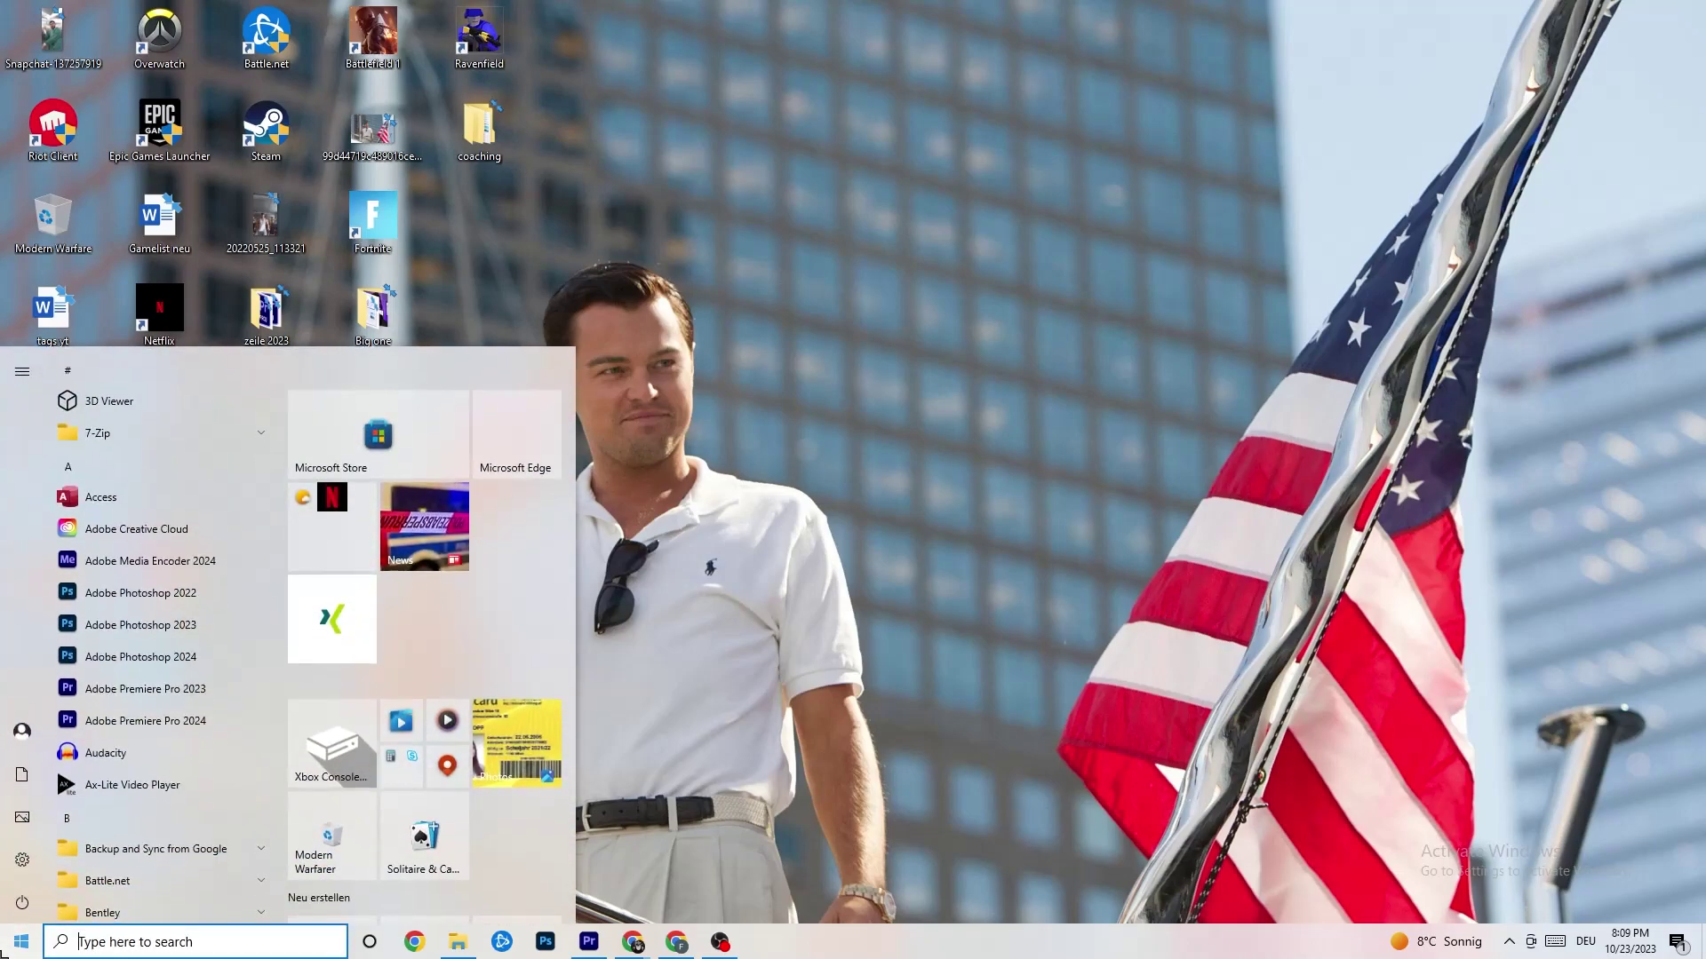
click(23, 864)
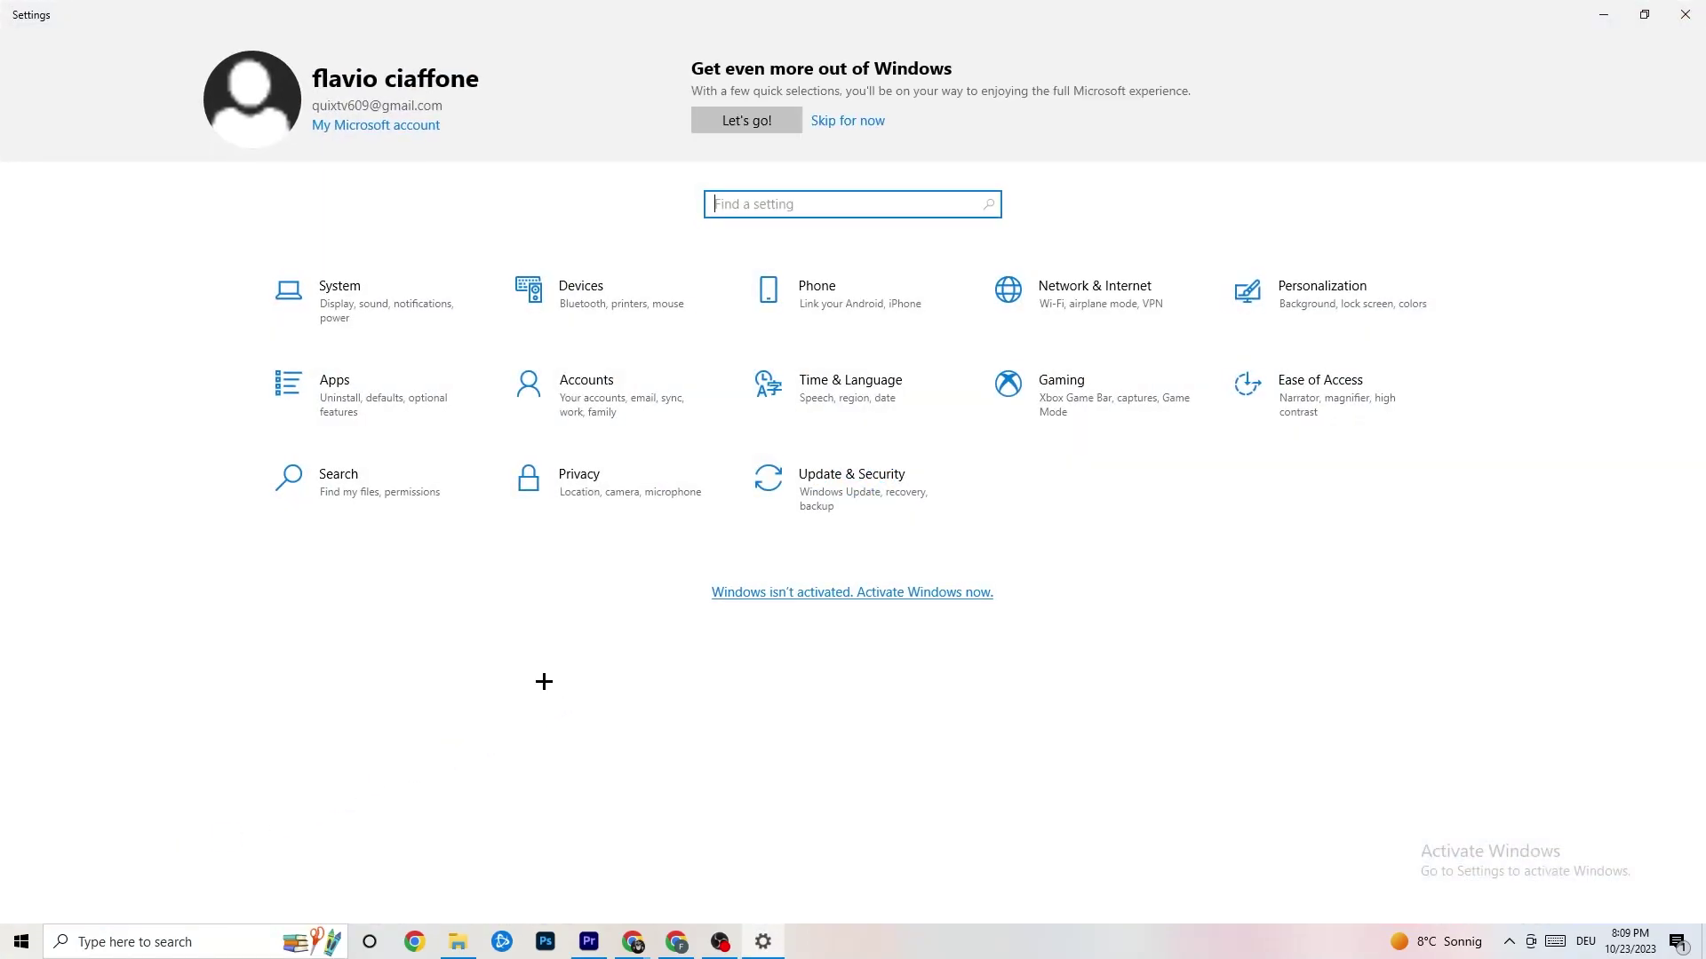
click(405, 310)
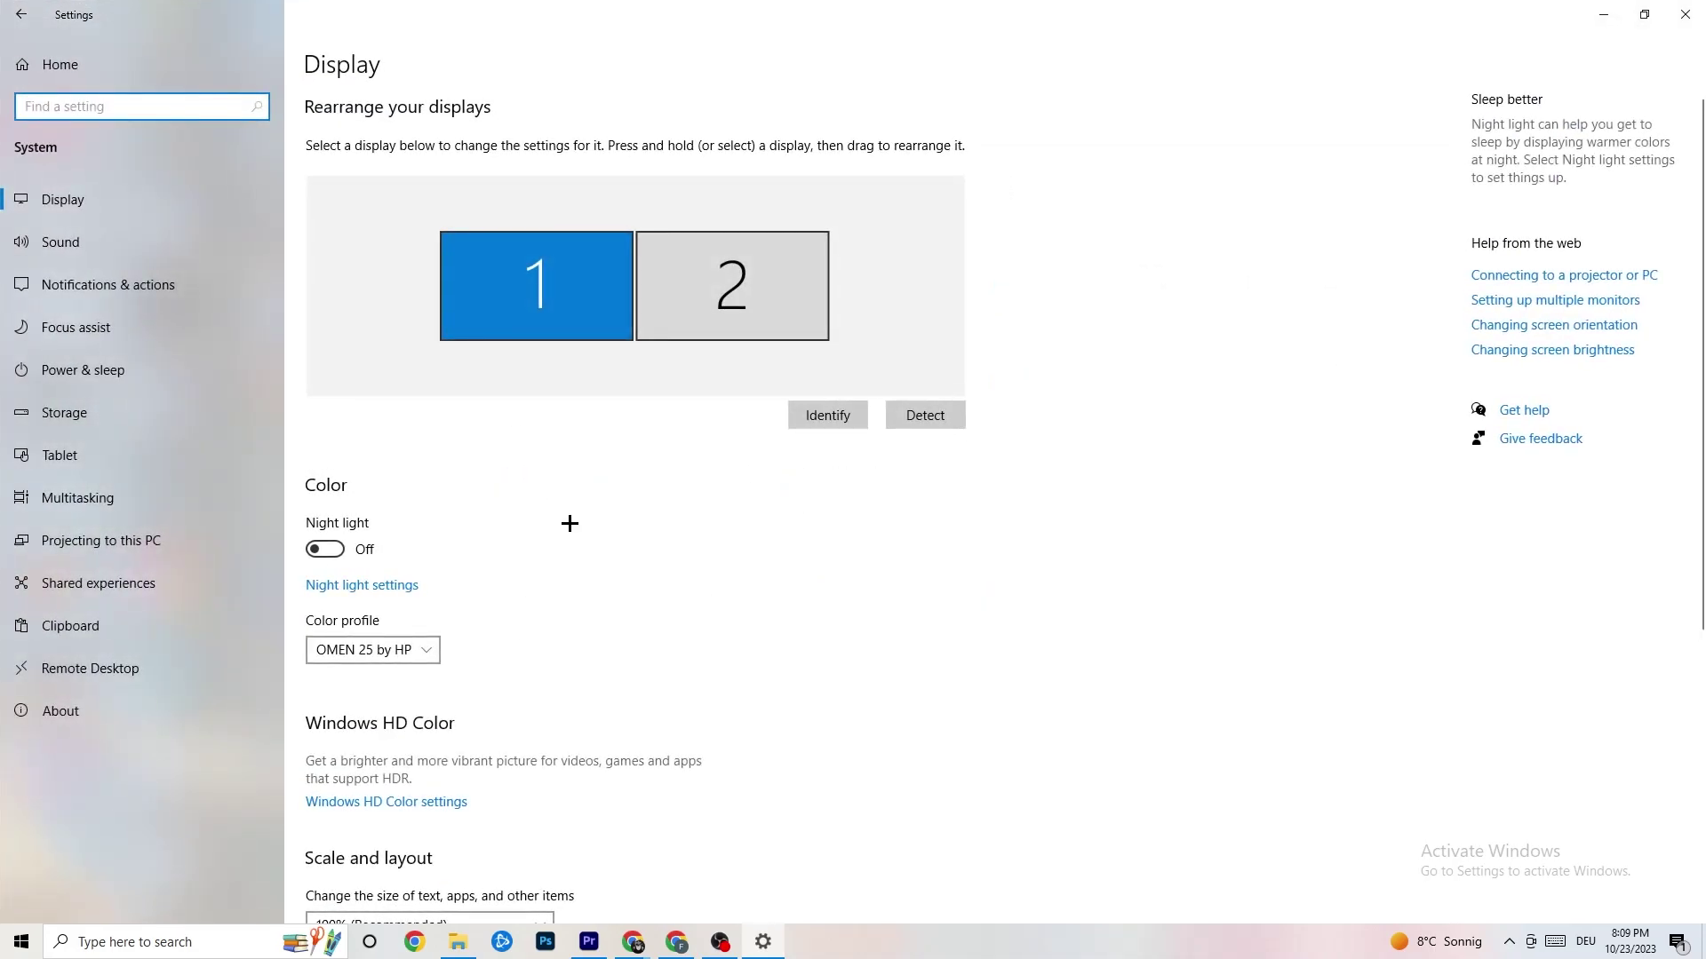
- Check the display scaling and resolution choices, keeping 100% (Recommended) and 1920 × 1080 (Recommended)
scroll(959, 346, down, 4)
scroll(960, 347, up, 4)
scroll(711, 374, down, 4)
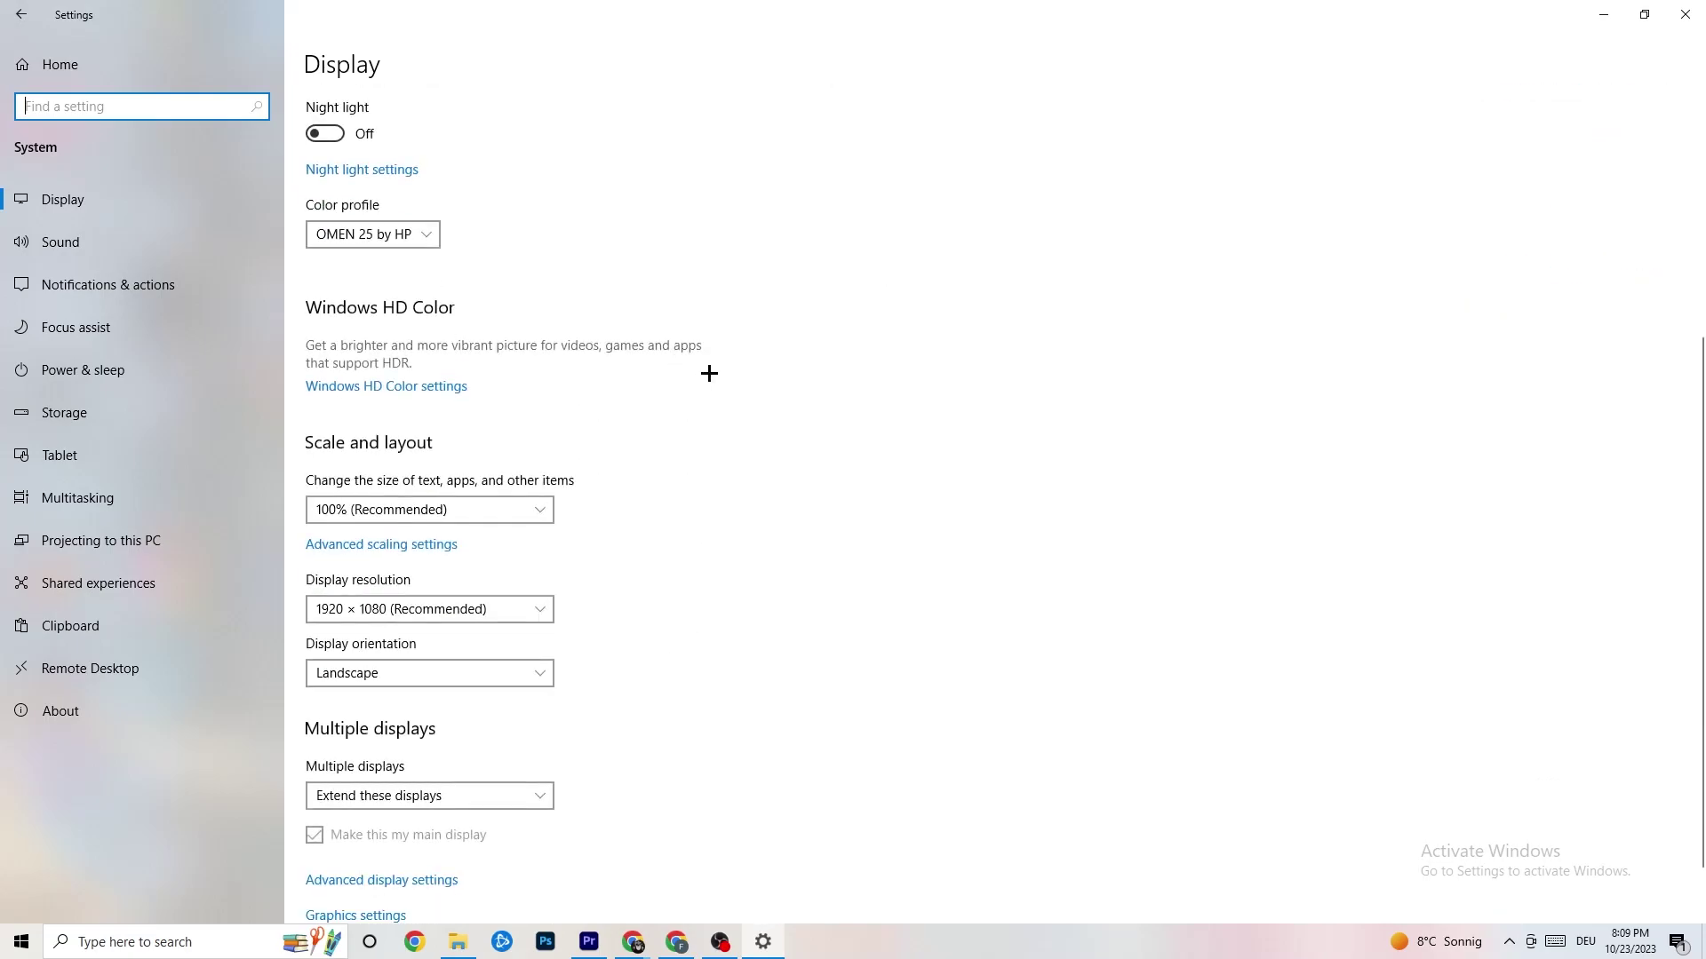
click(536, 510)
click(518, 438)
click(437, 524)
click(755, 457)
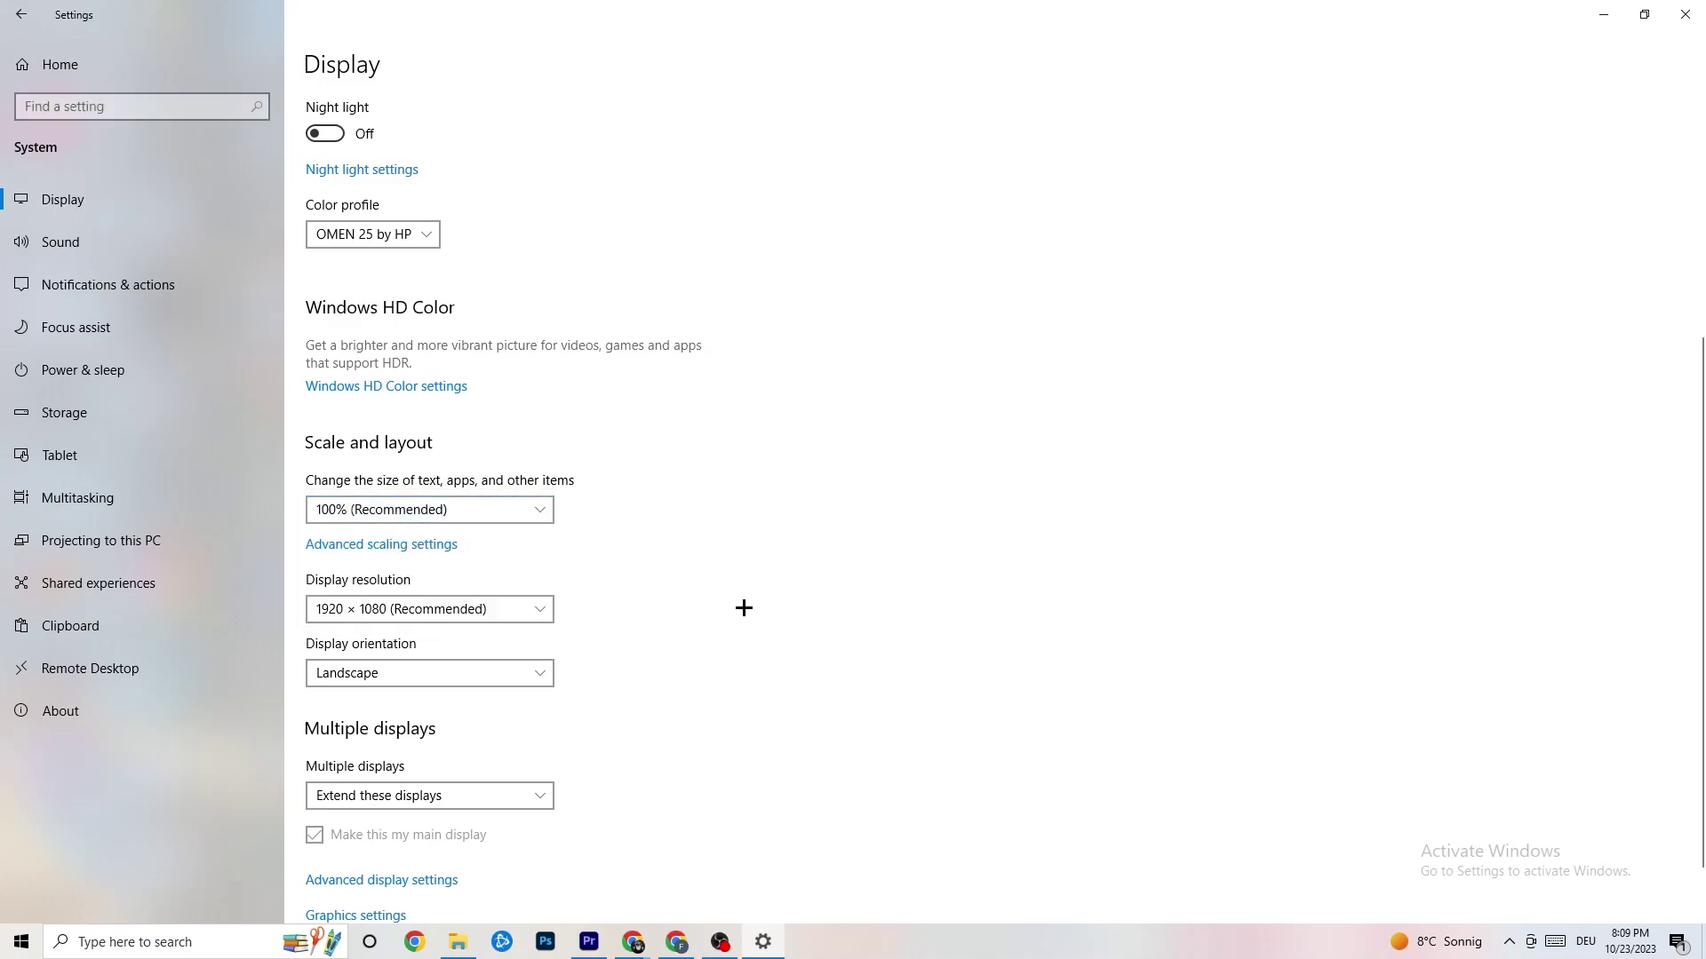
click(511, 618)
click(757, 534)
scroll(731, 510, down, 2)
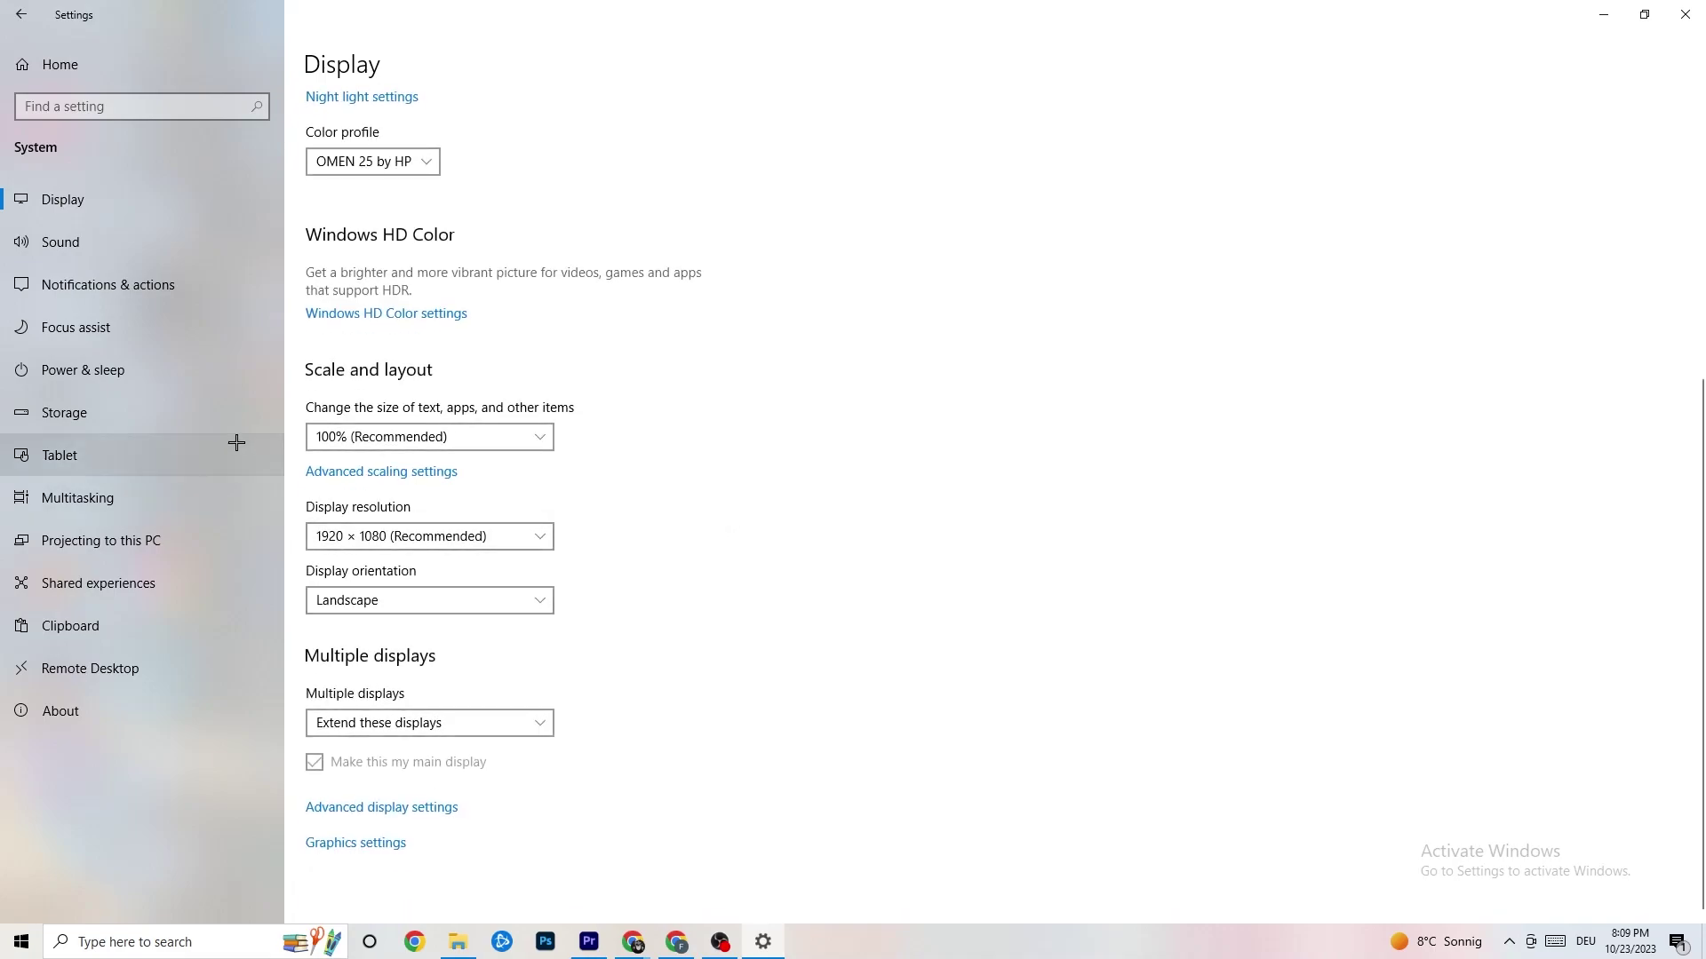
- Review the available power plans, including High performance, from the power and sleep settings, and close Power Options
click(173, 367)
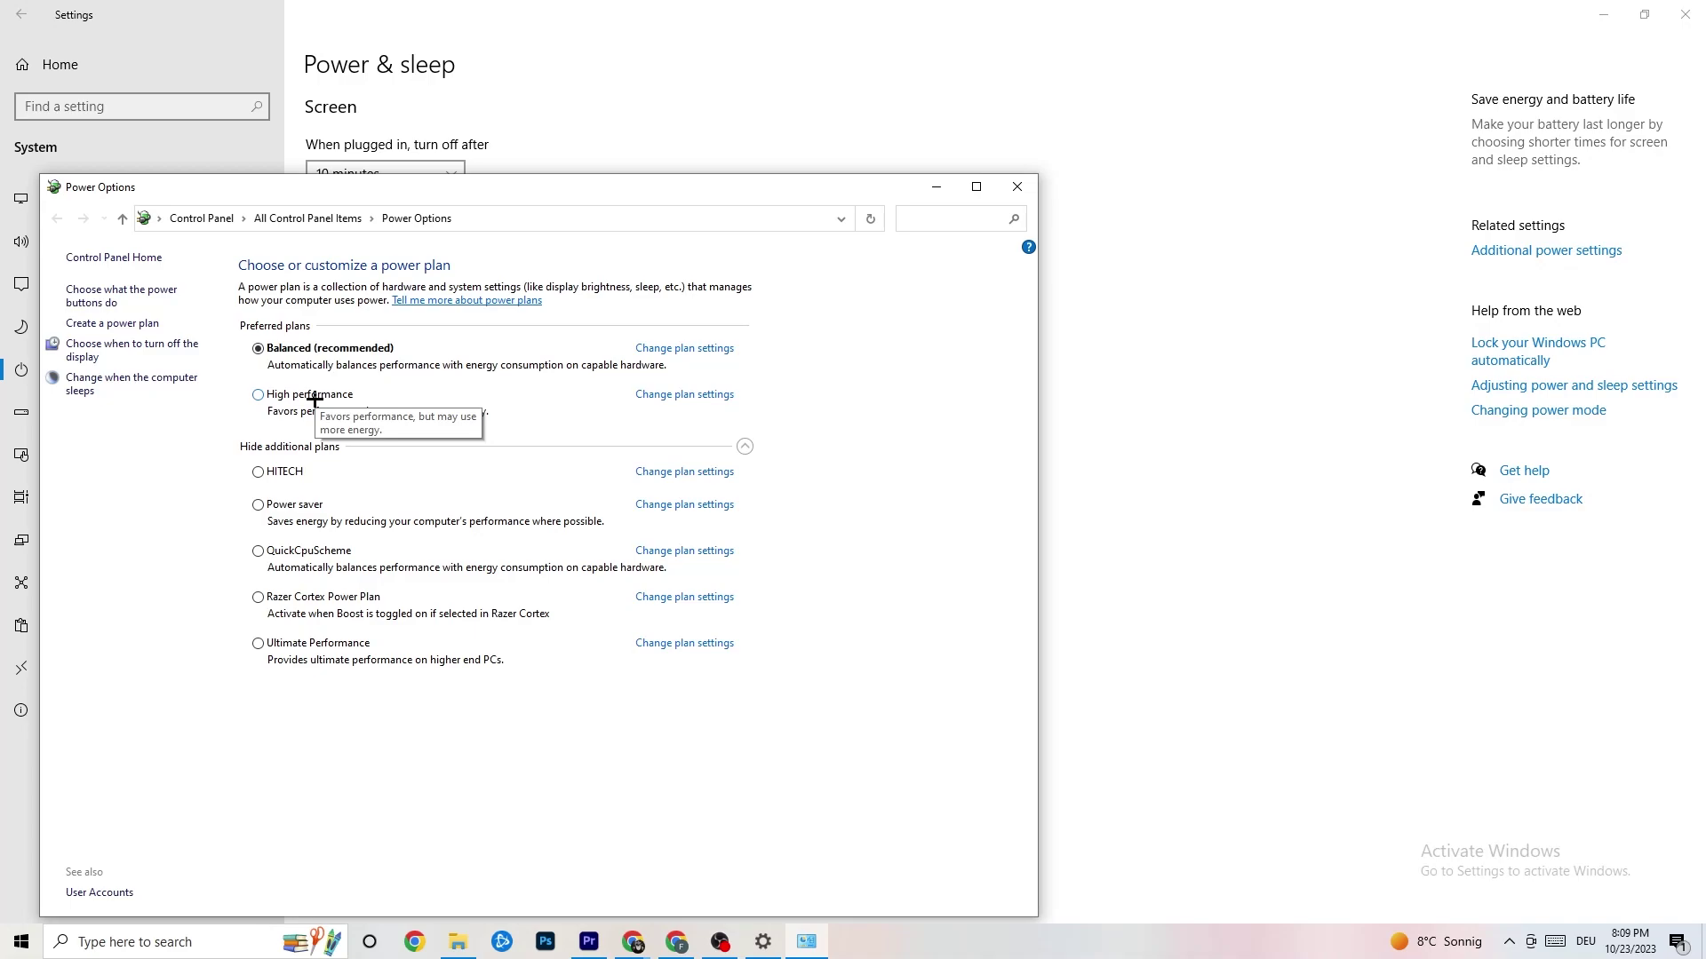
click(1017, 189)
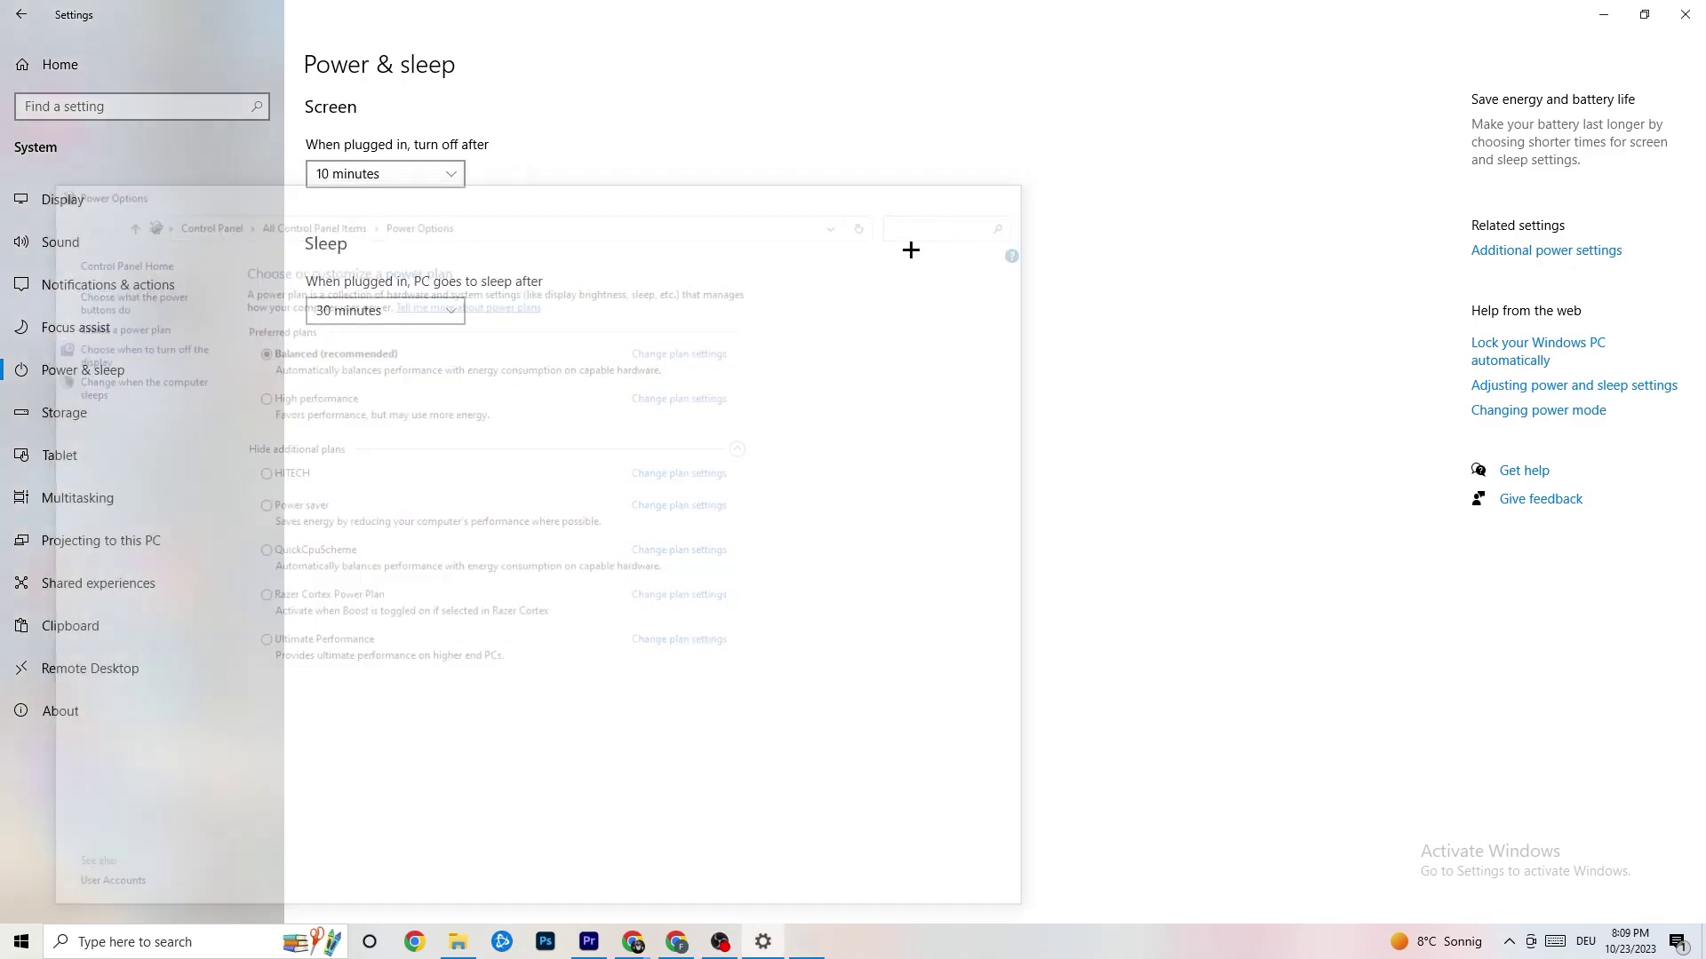
- Review the Storage Sense configuration, including how often it runs, from the Storage settings, and return to the Settings home page
click(110, 426)
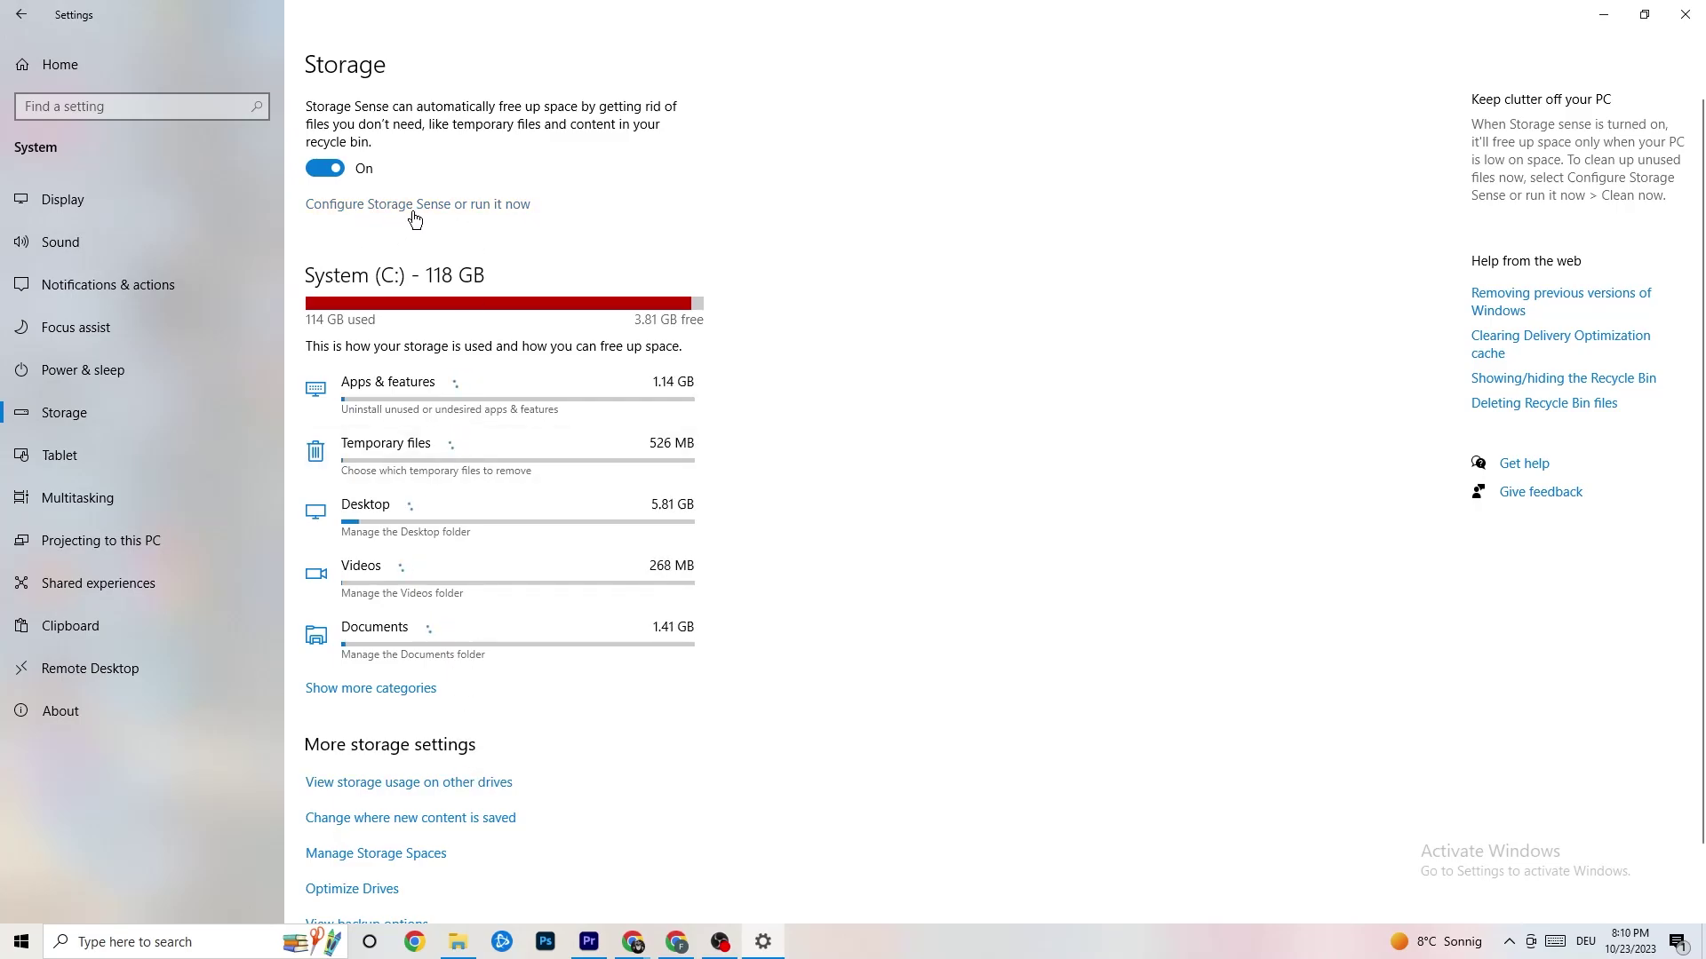
click(479, 206)
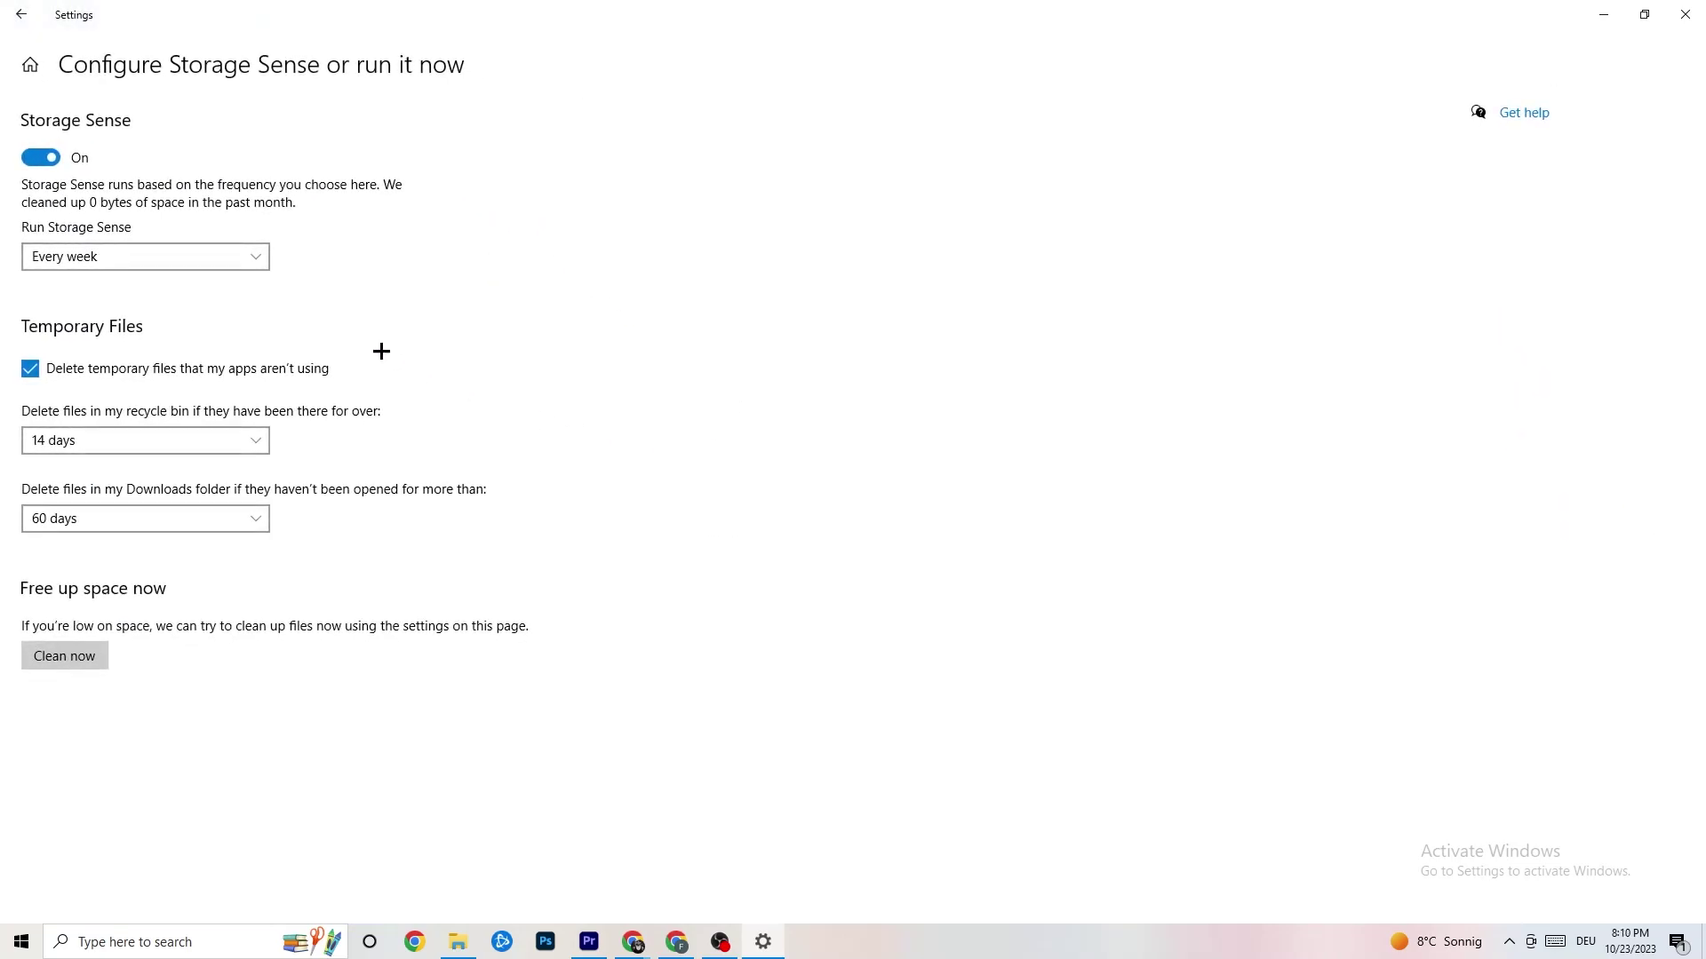
click(213, 256)
click(532, 254)
click(27, 19)
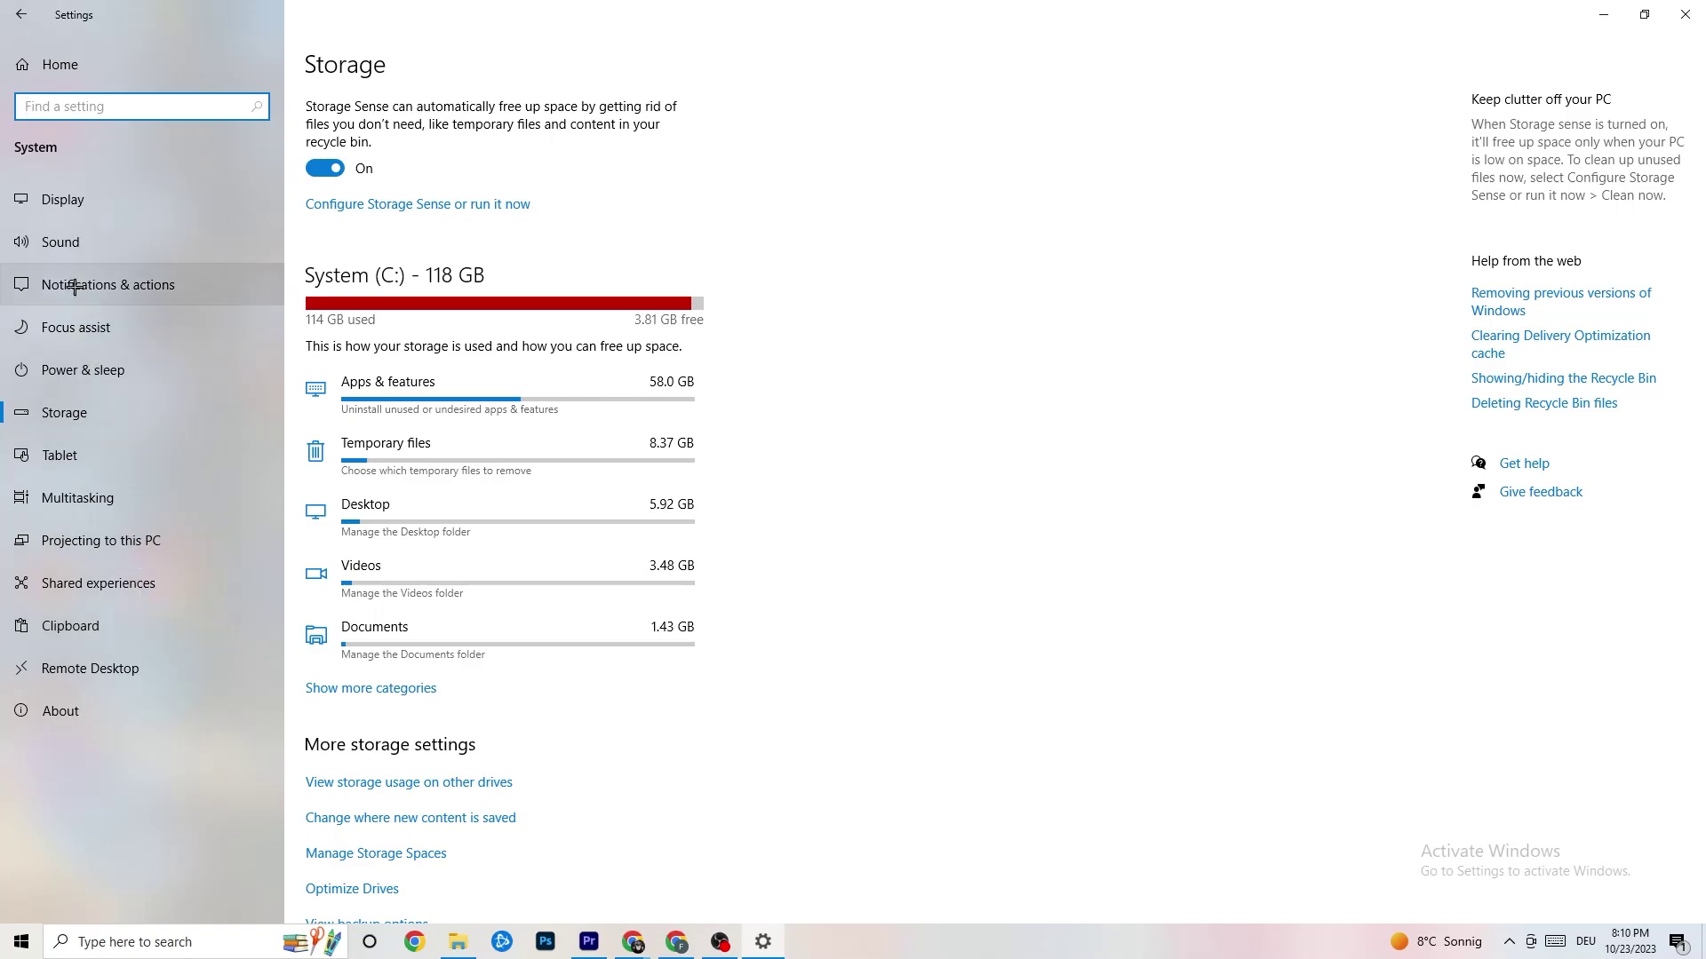
click(7, 7)
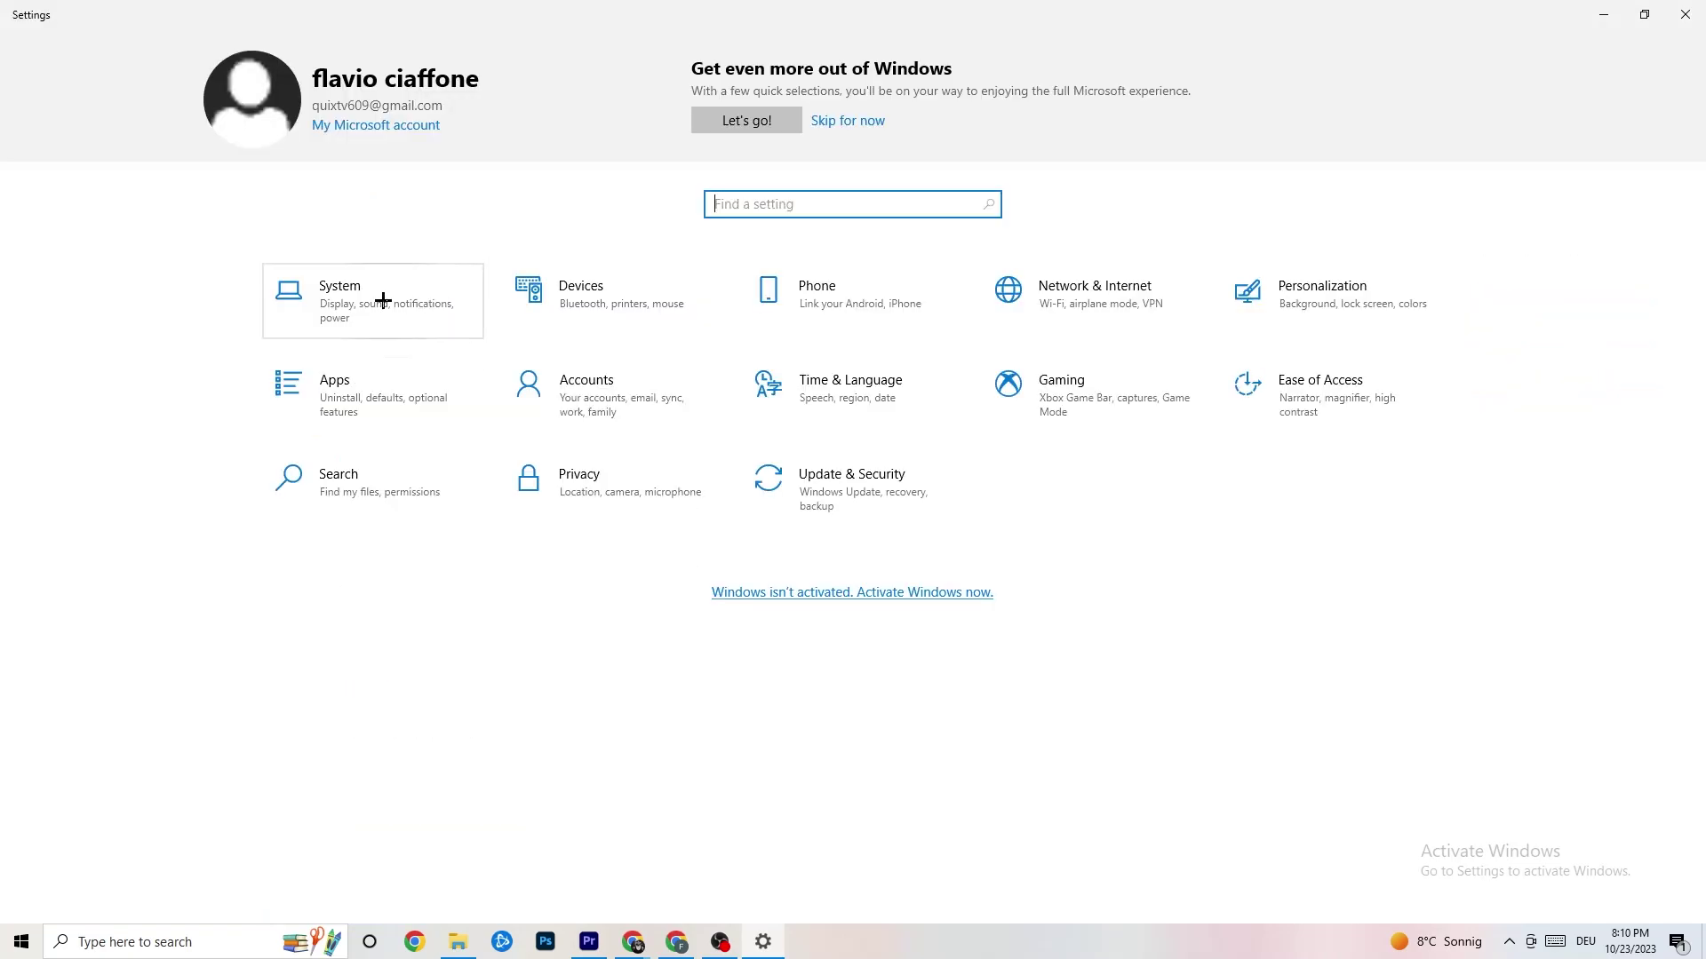
- Review the Gaming settings for Xbox Game Bar, Captures and Game Mode, and return to the Settings home page
click(1040, 422)
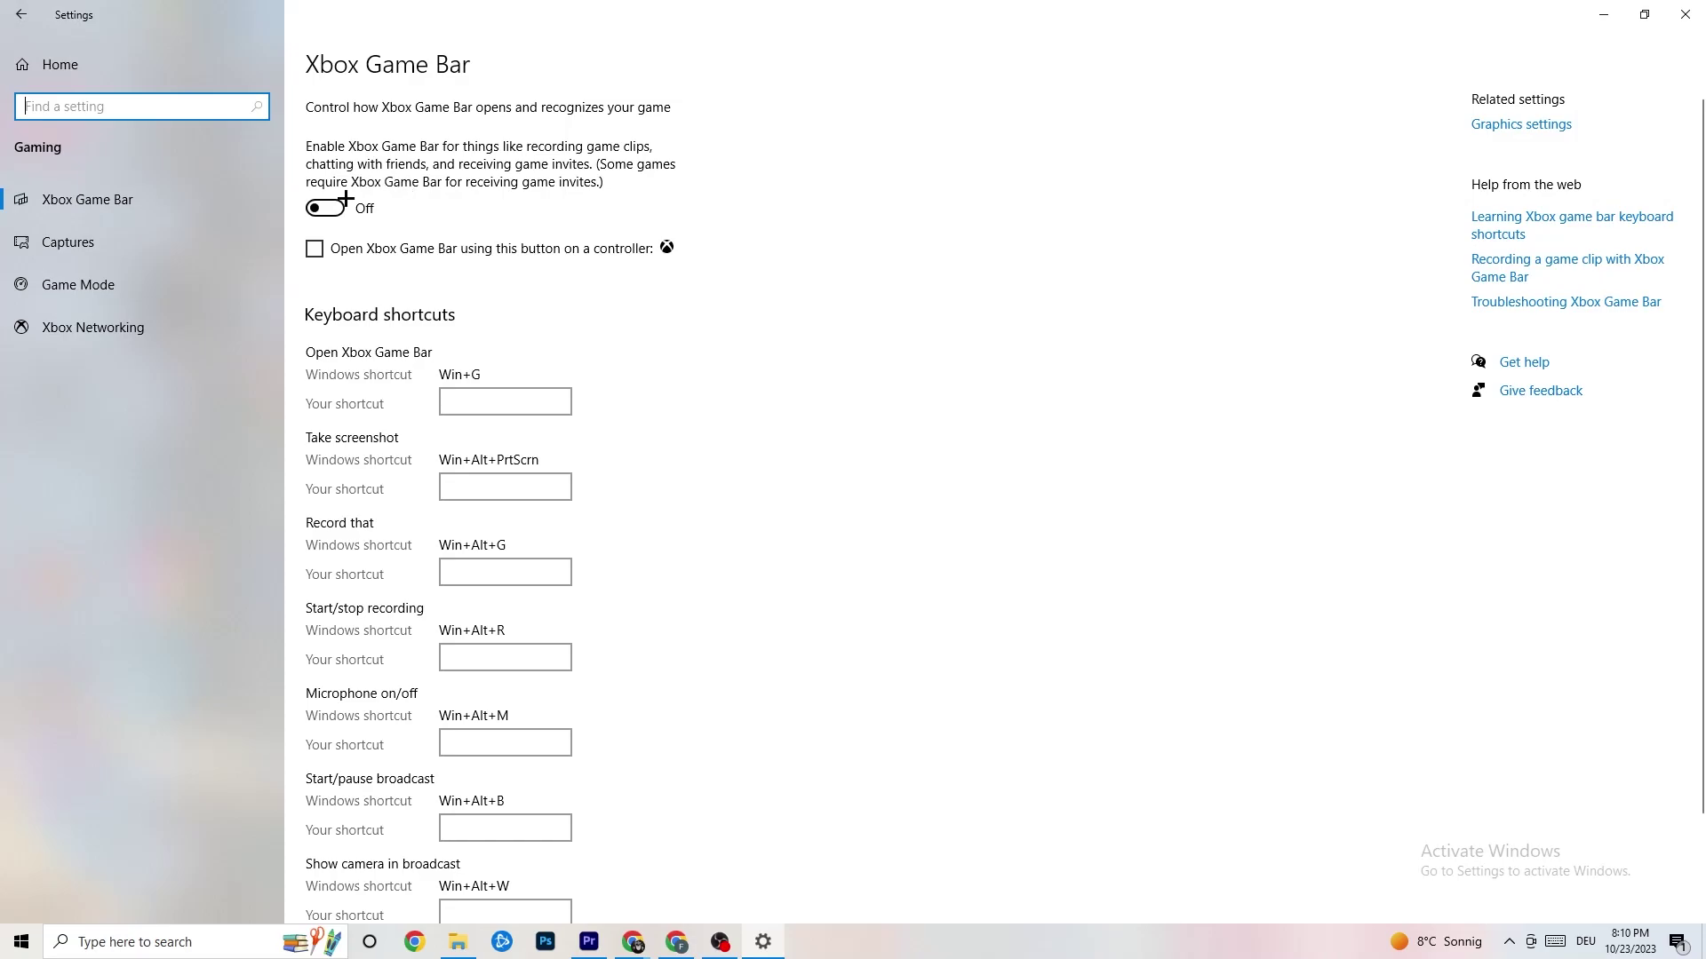
click(156, 242)
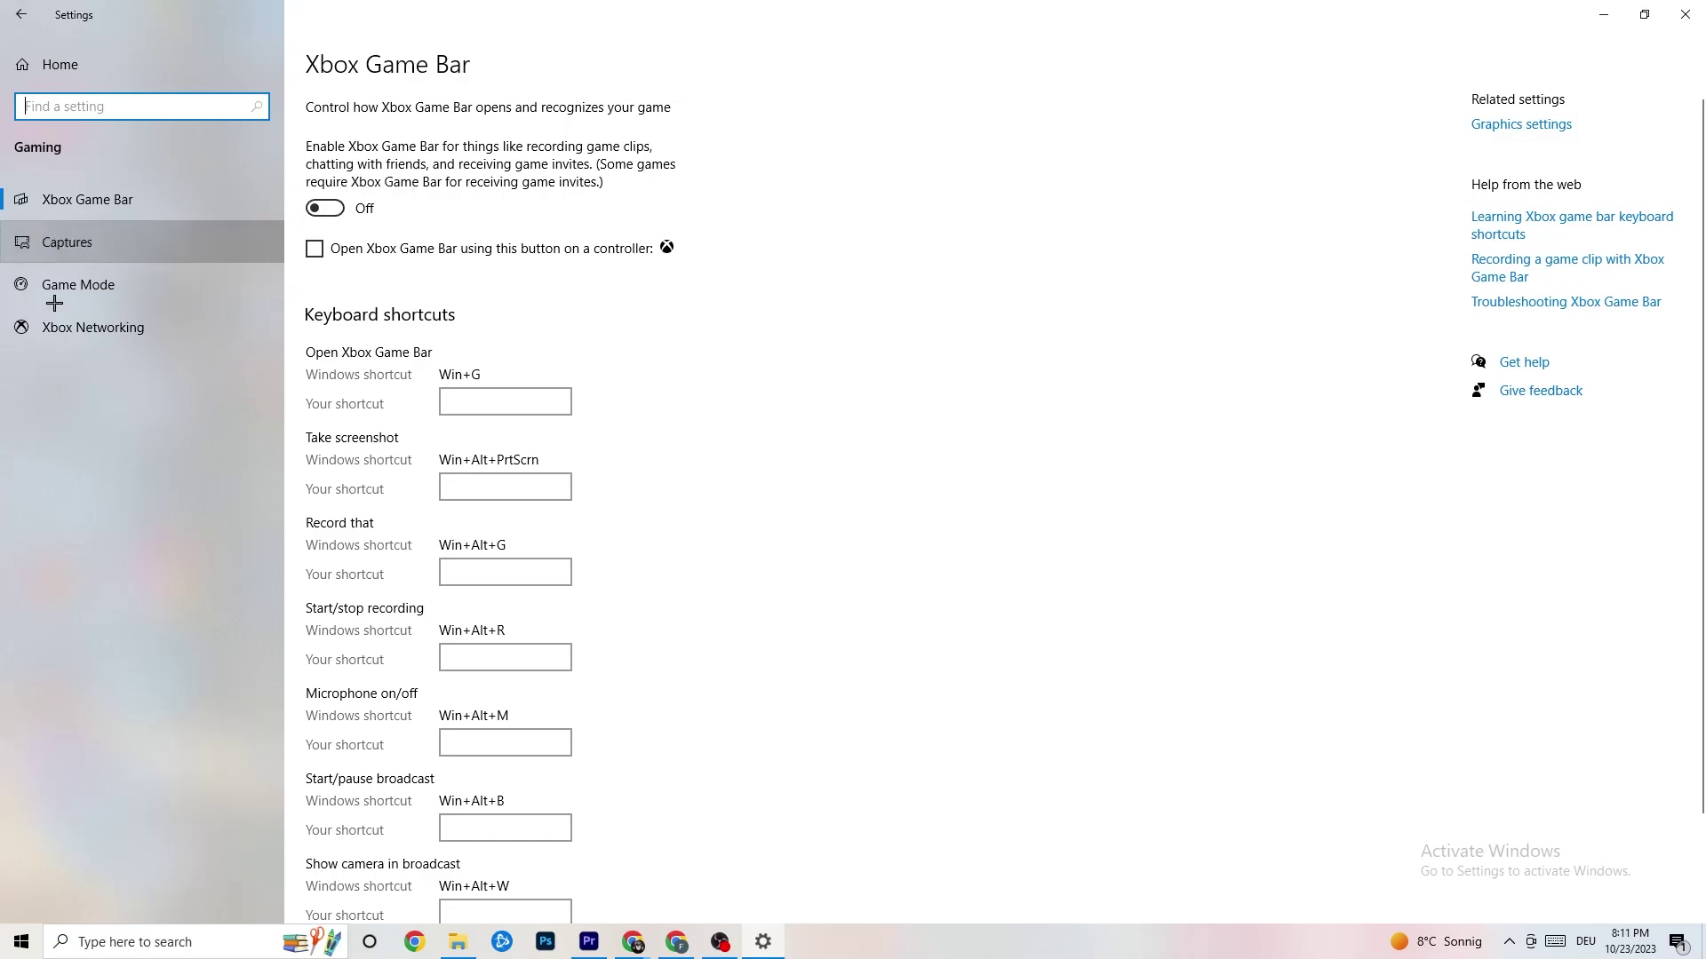
scroll(591, 371, down, 3)
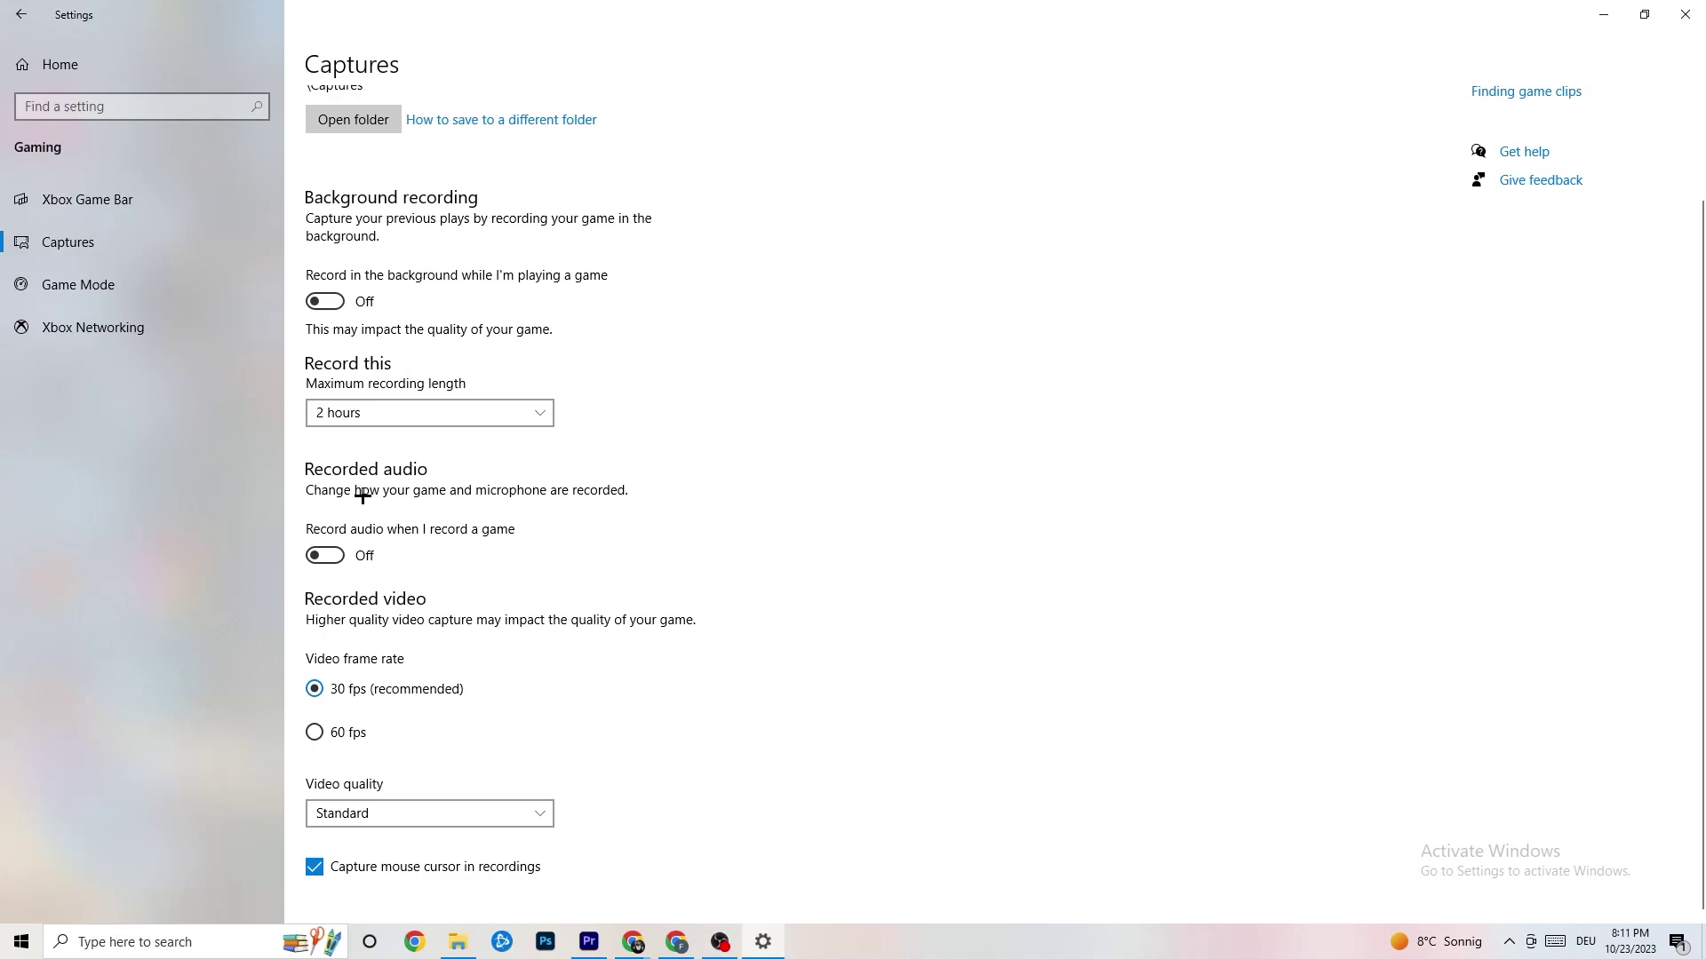
click(112, 280)
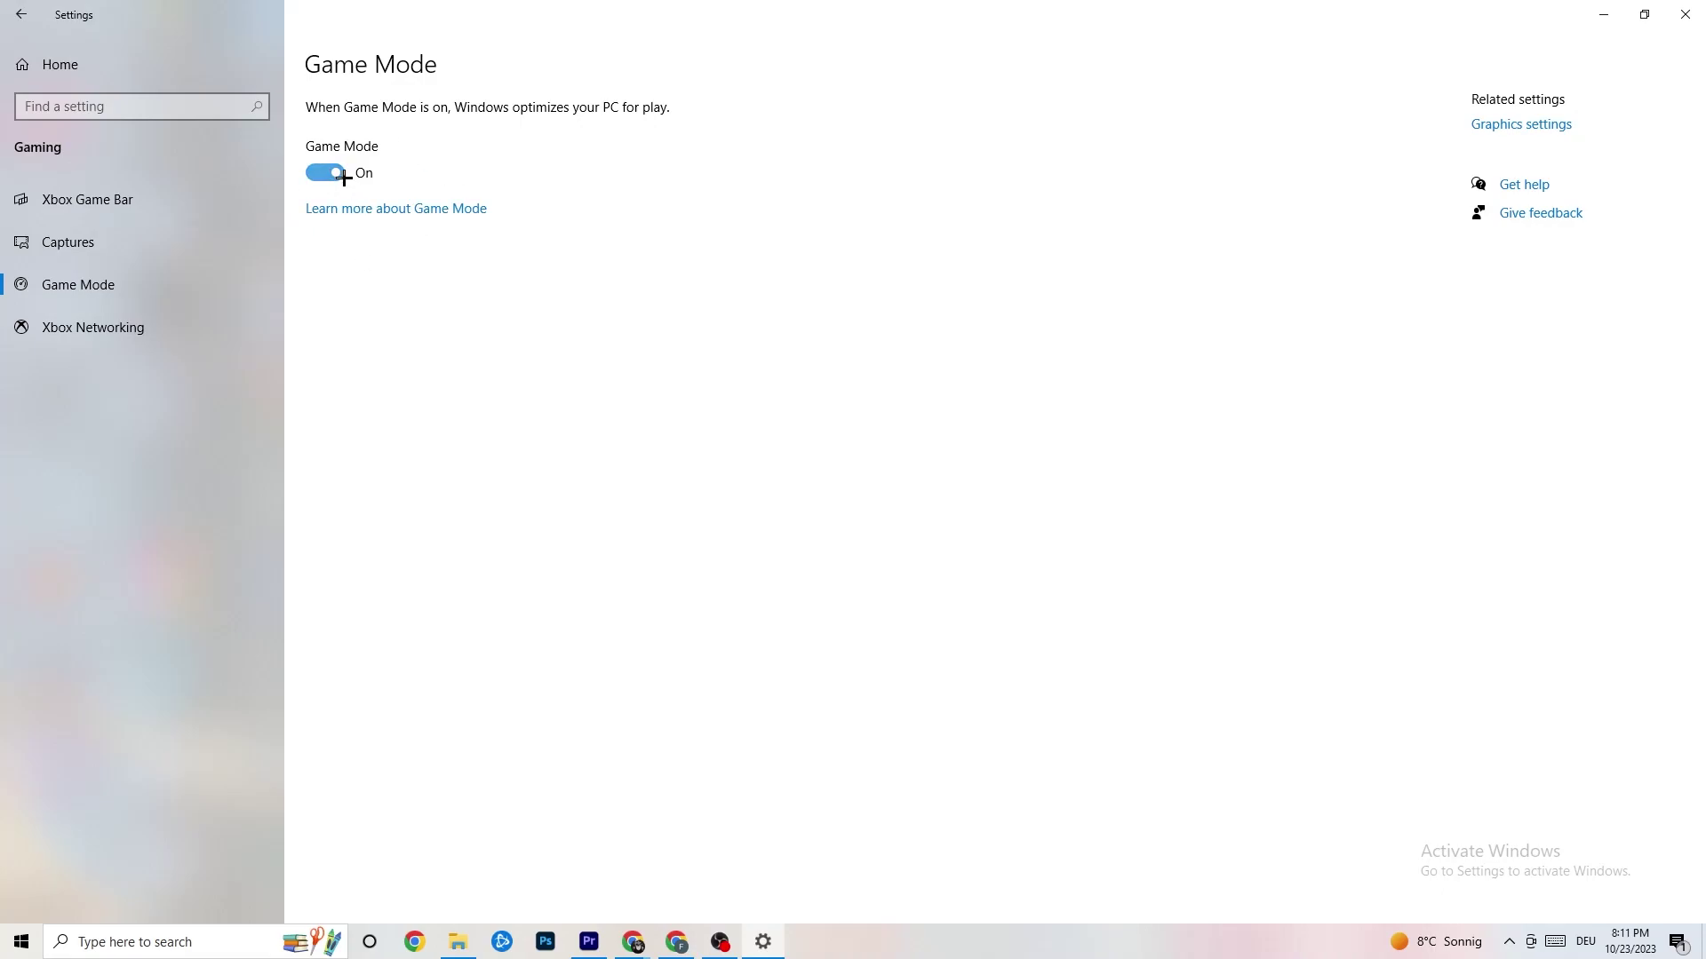
click(21, 15)
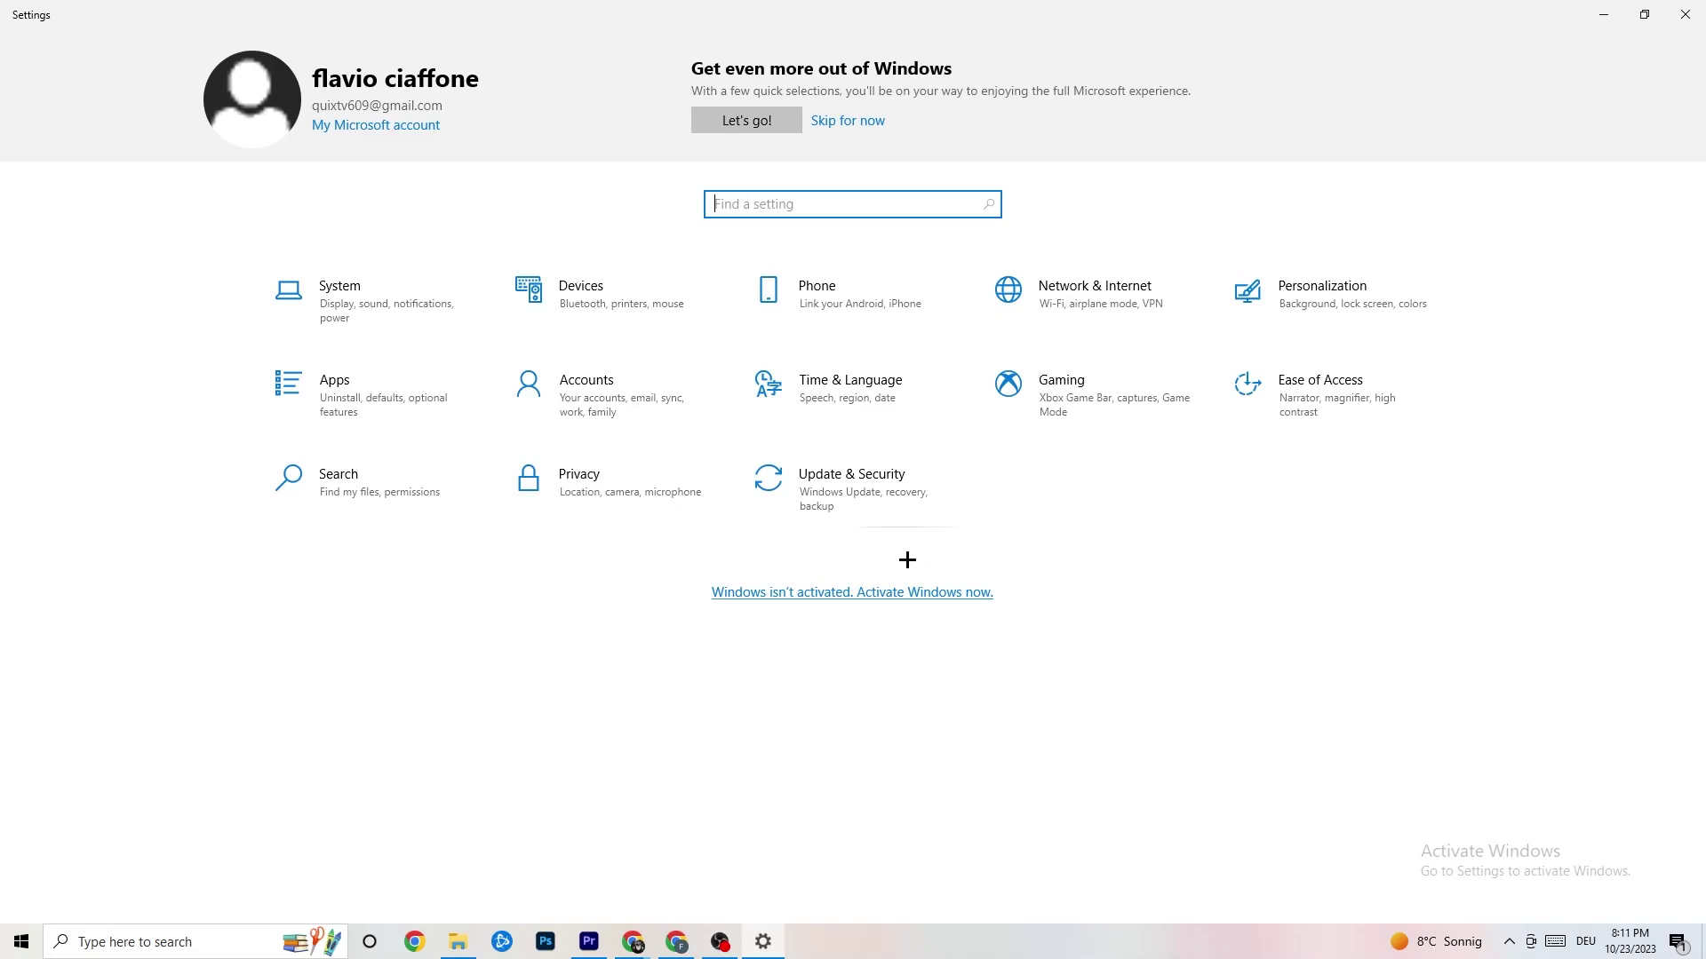
- Check the Windows Update and Troubleshoot pages under Update & Security, and close Settings
click(866, 481)
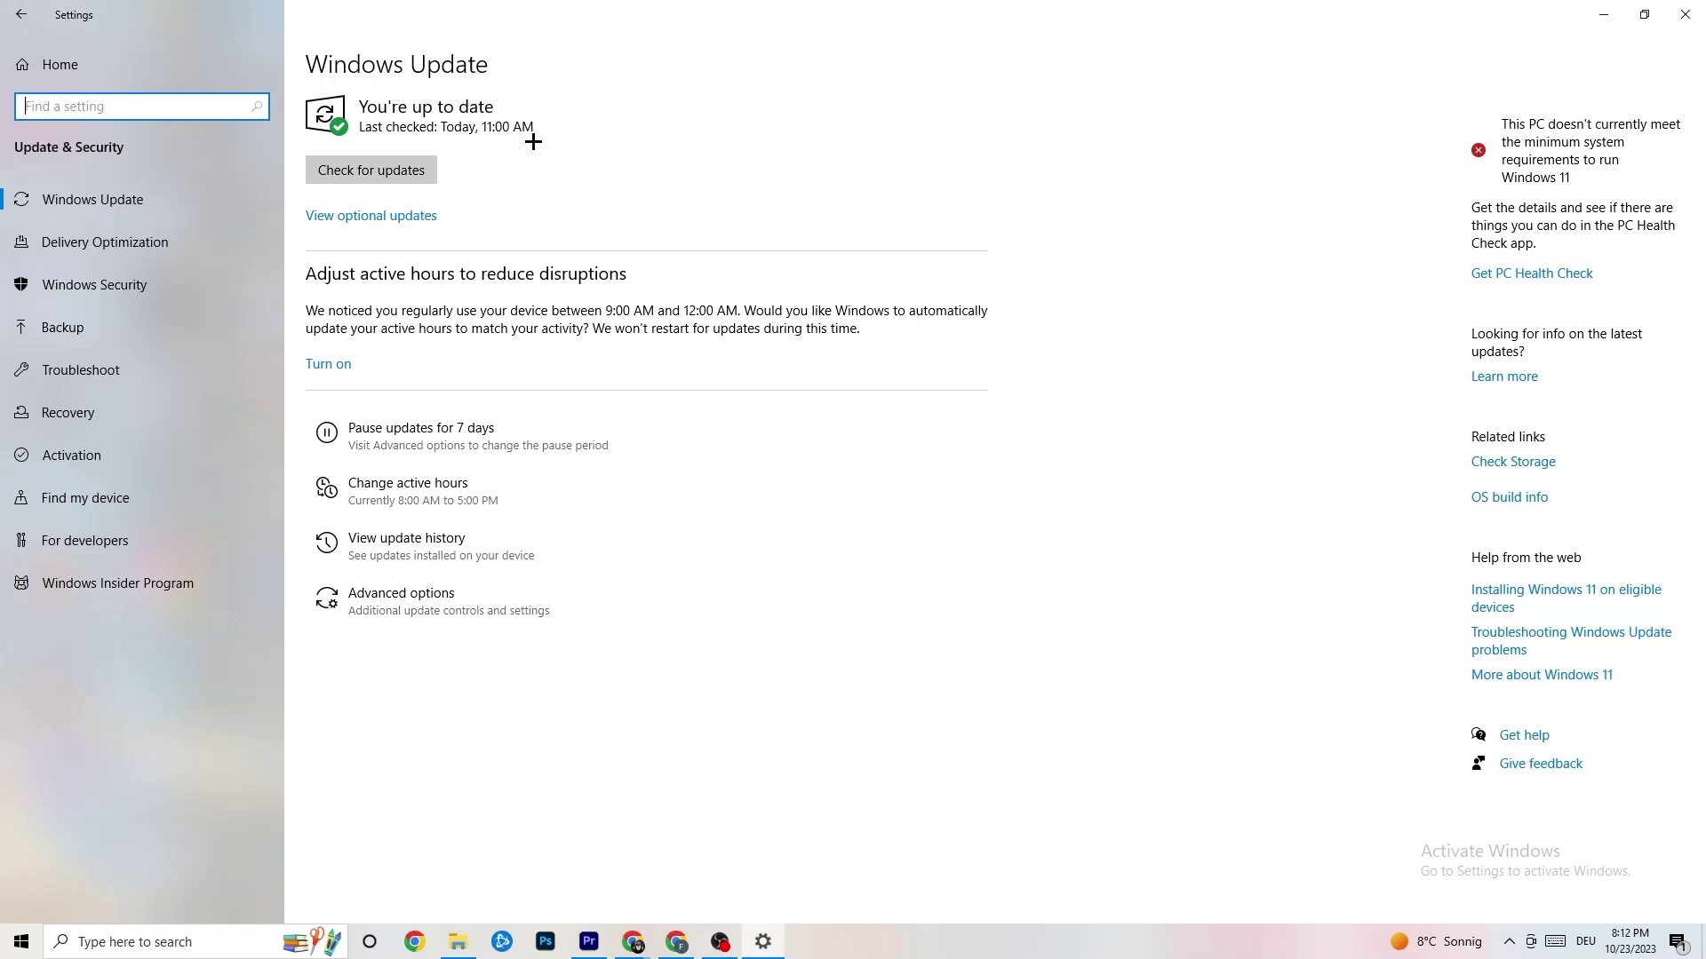
click(195, 206)
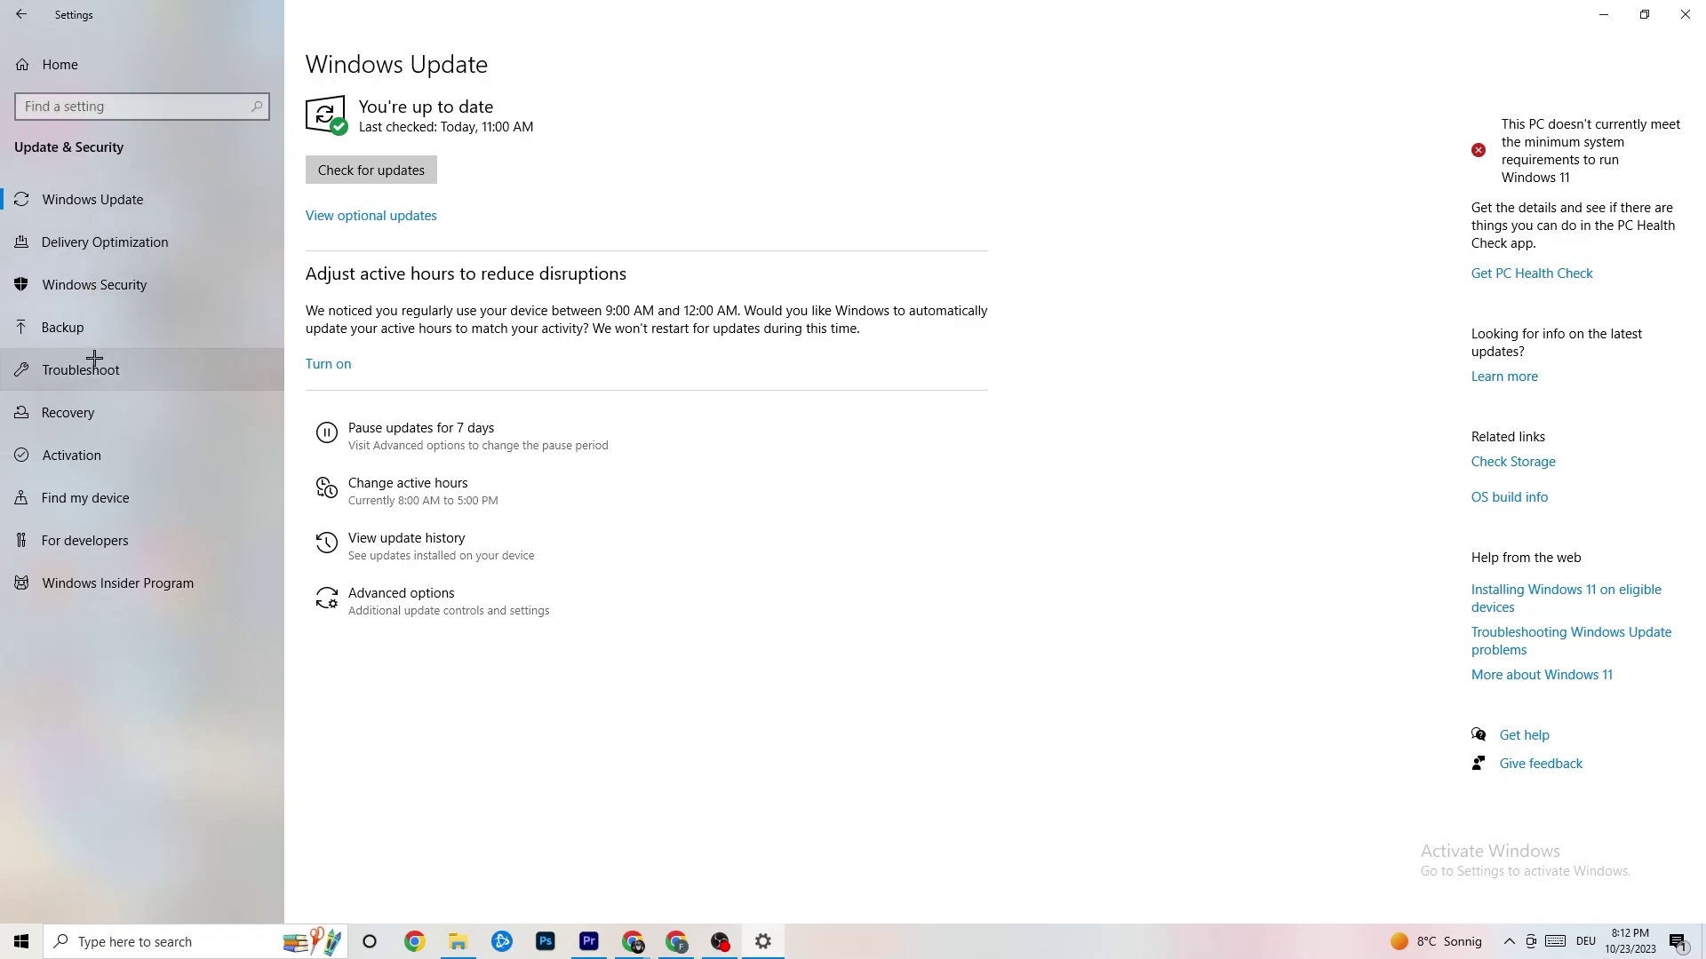
click(94, 357)
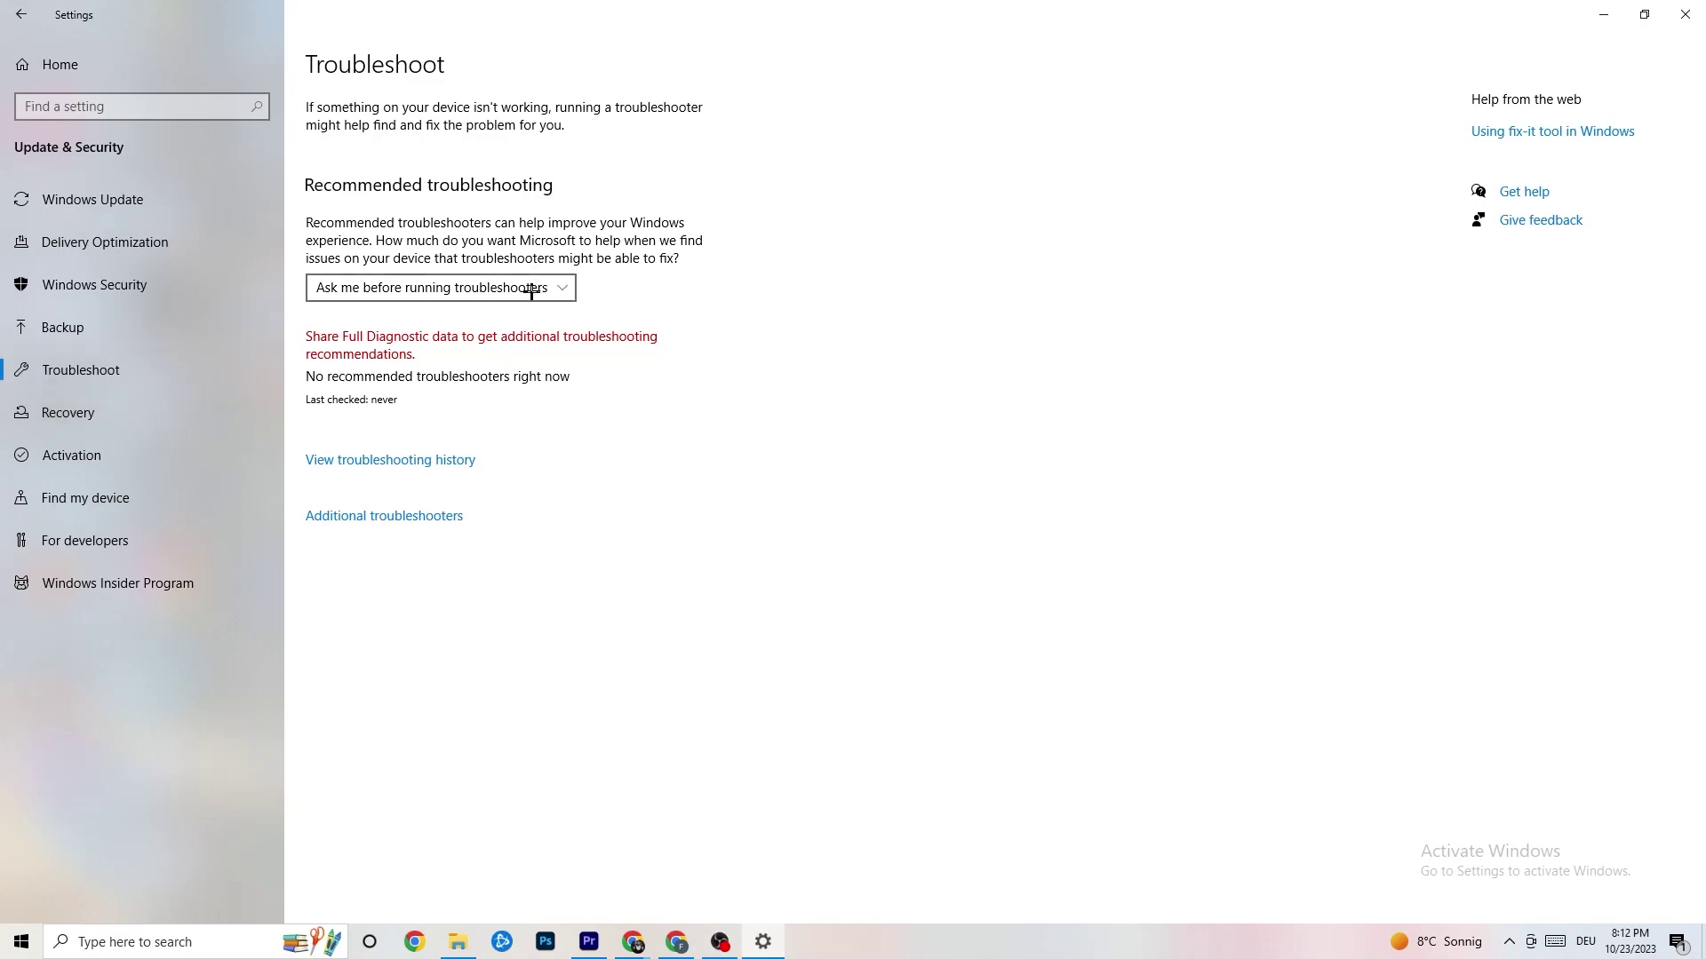
click(1688, 9)
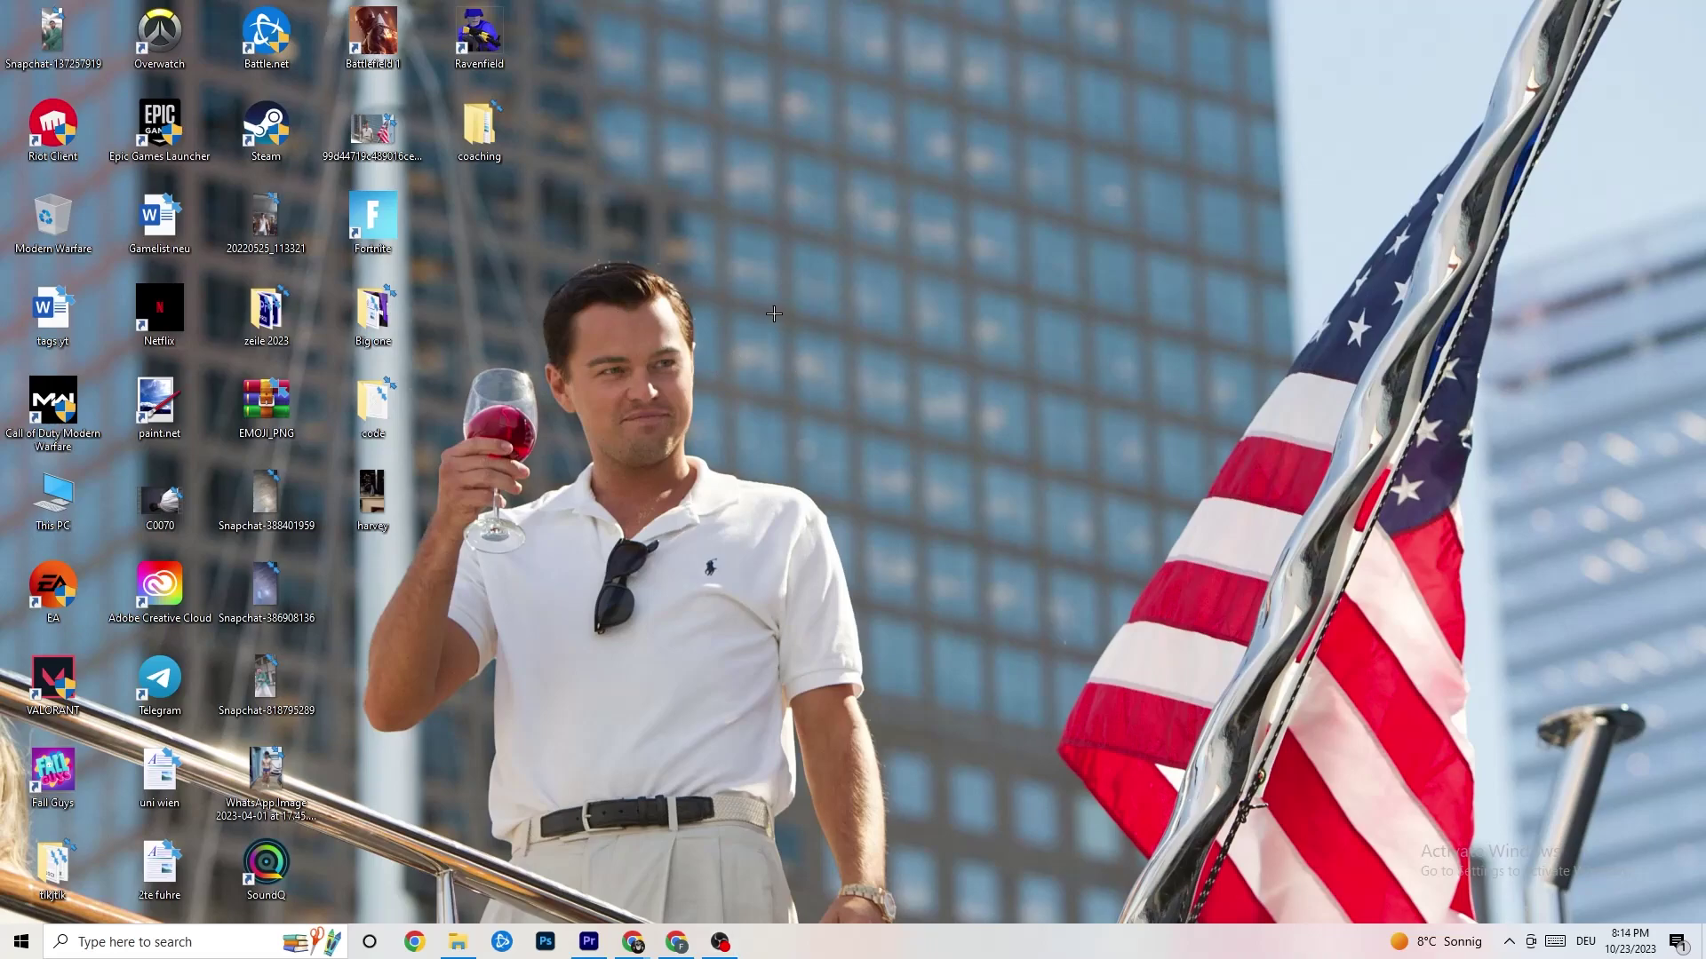
- Open NVIDIA Control Panel from the desktop and examine the rendering preference options for adjusting image settings with preview
right_click(764, 231)
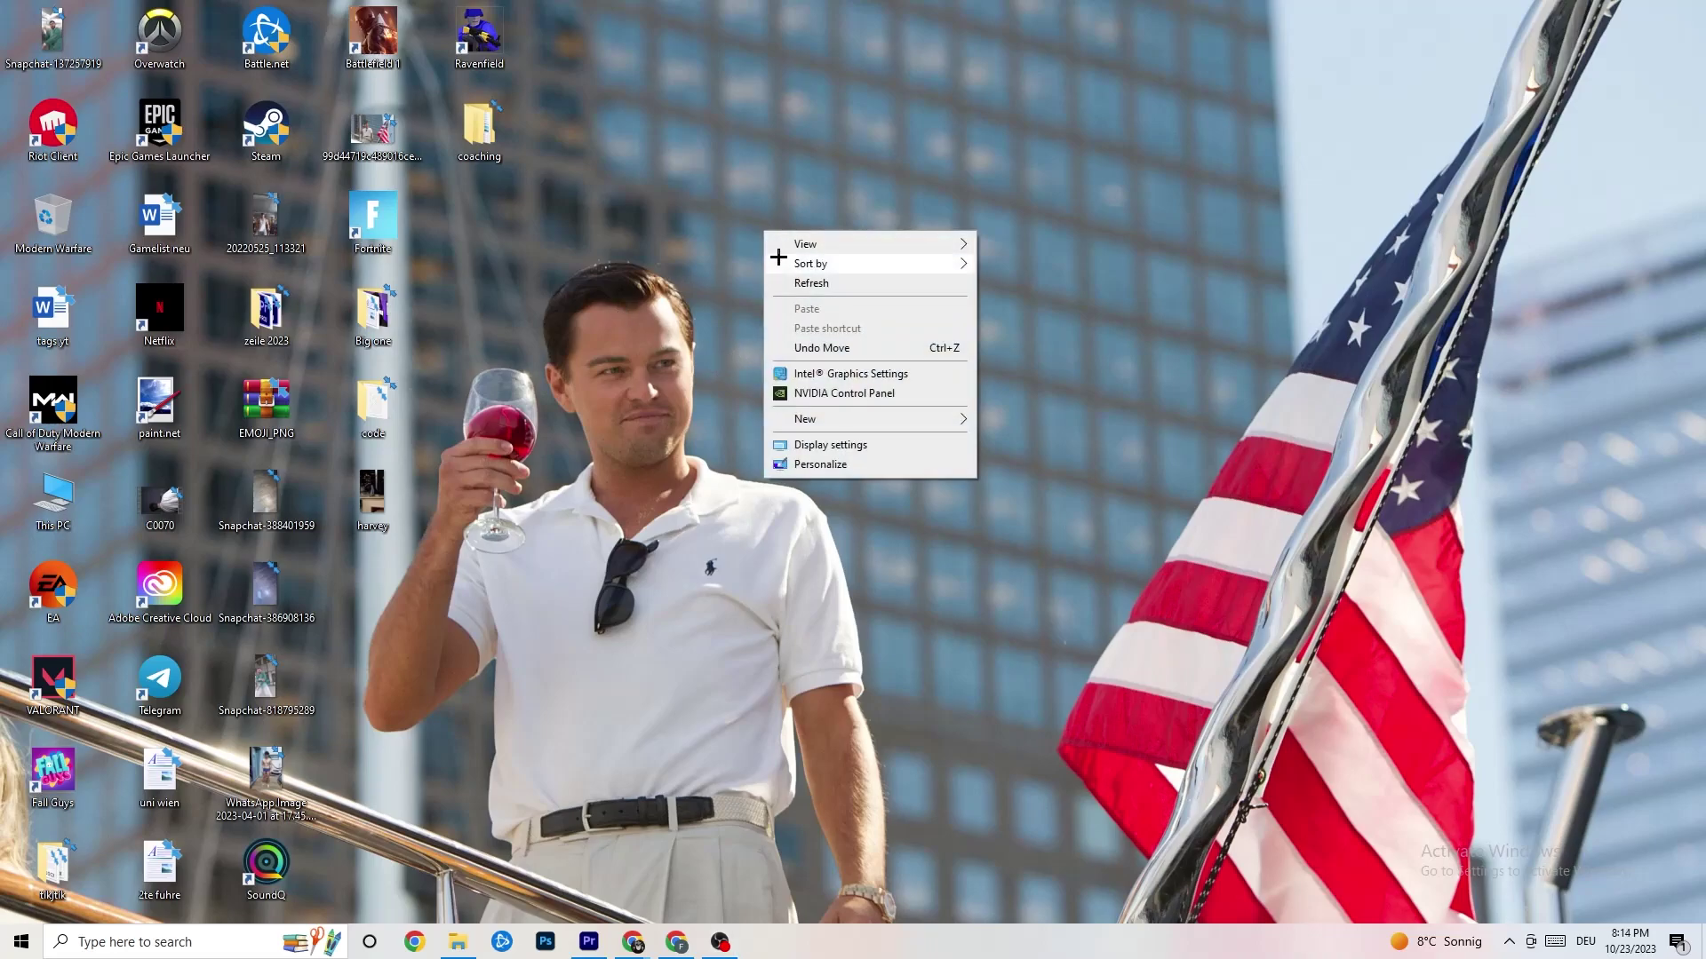
click(825, 394)
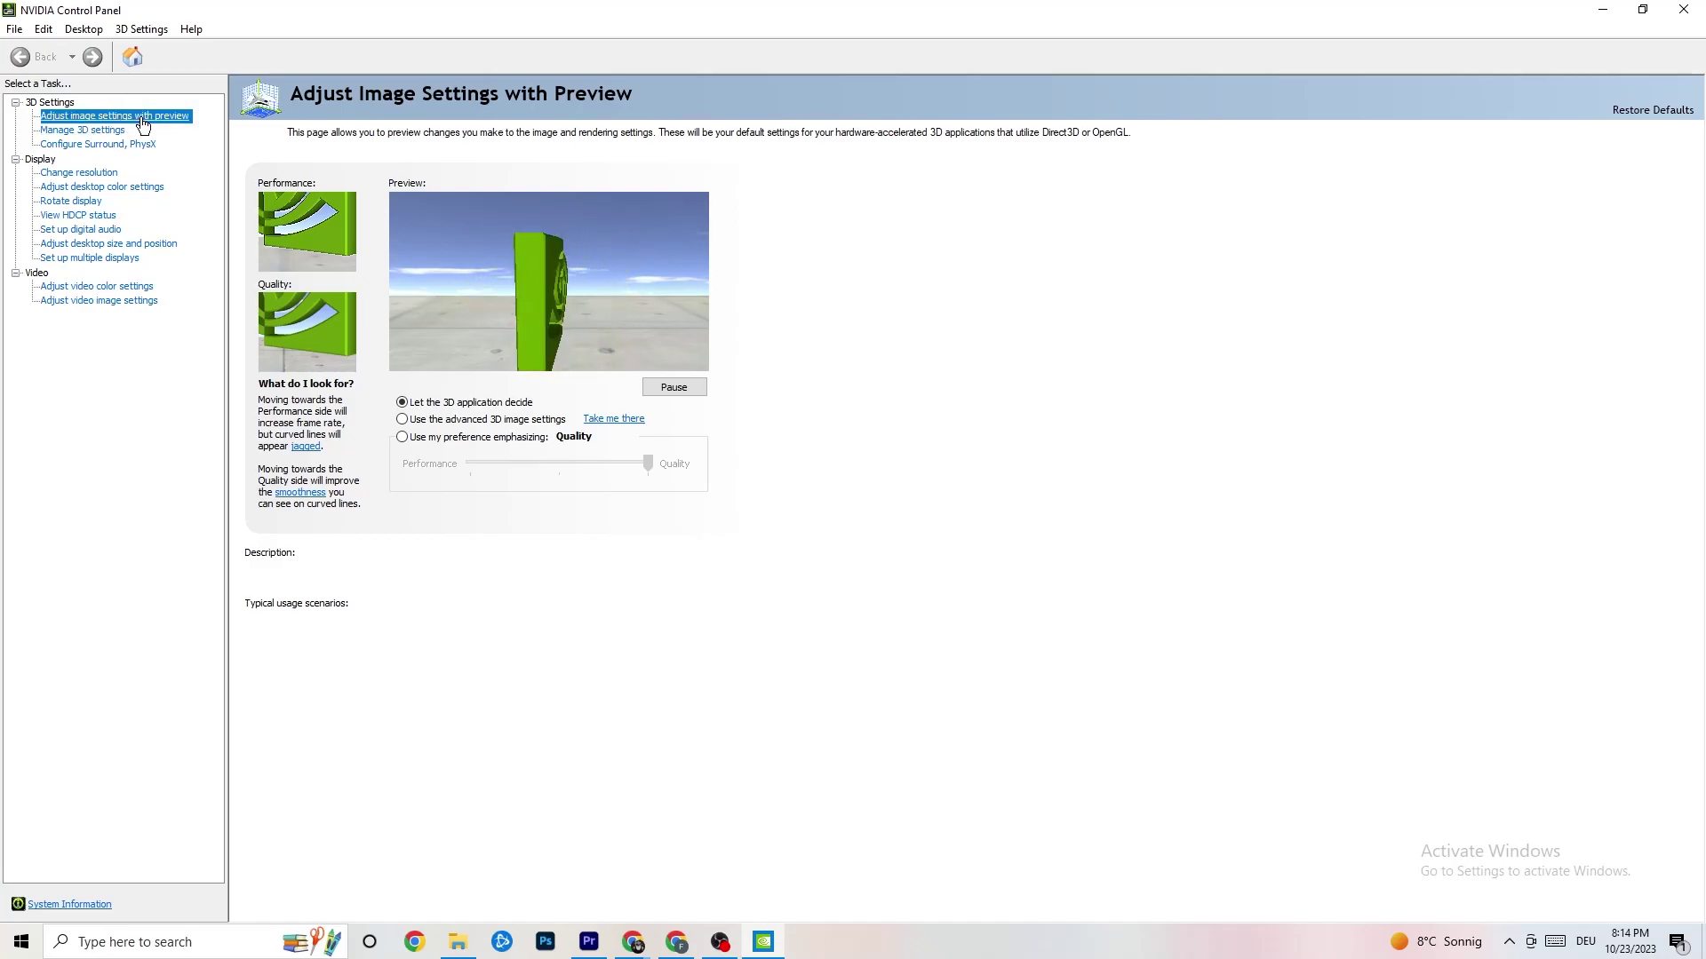
mouse_move(449, 412)
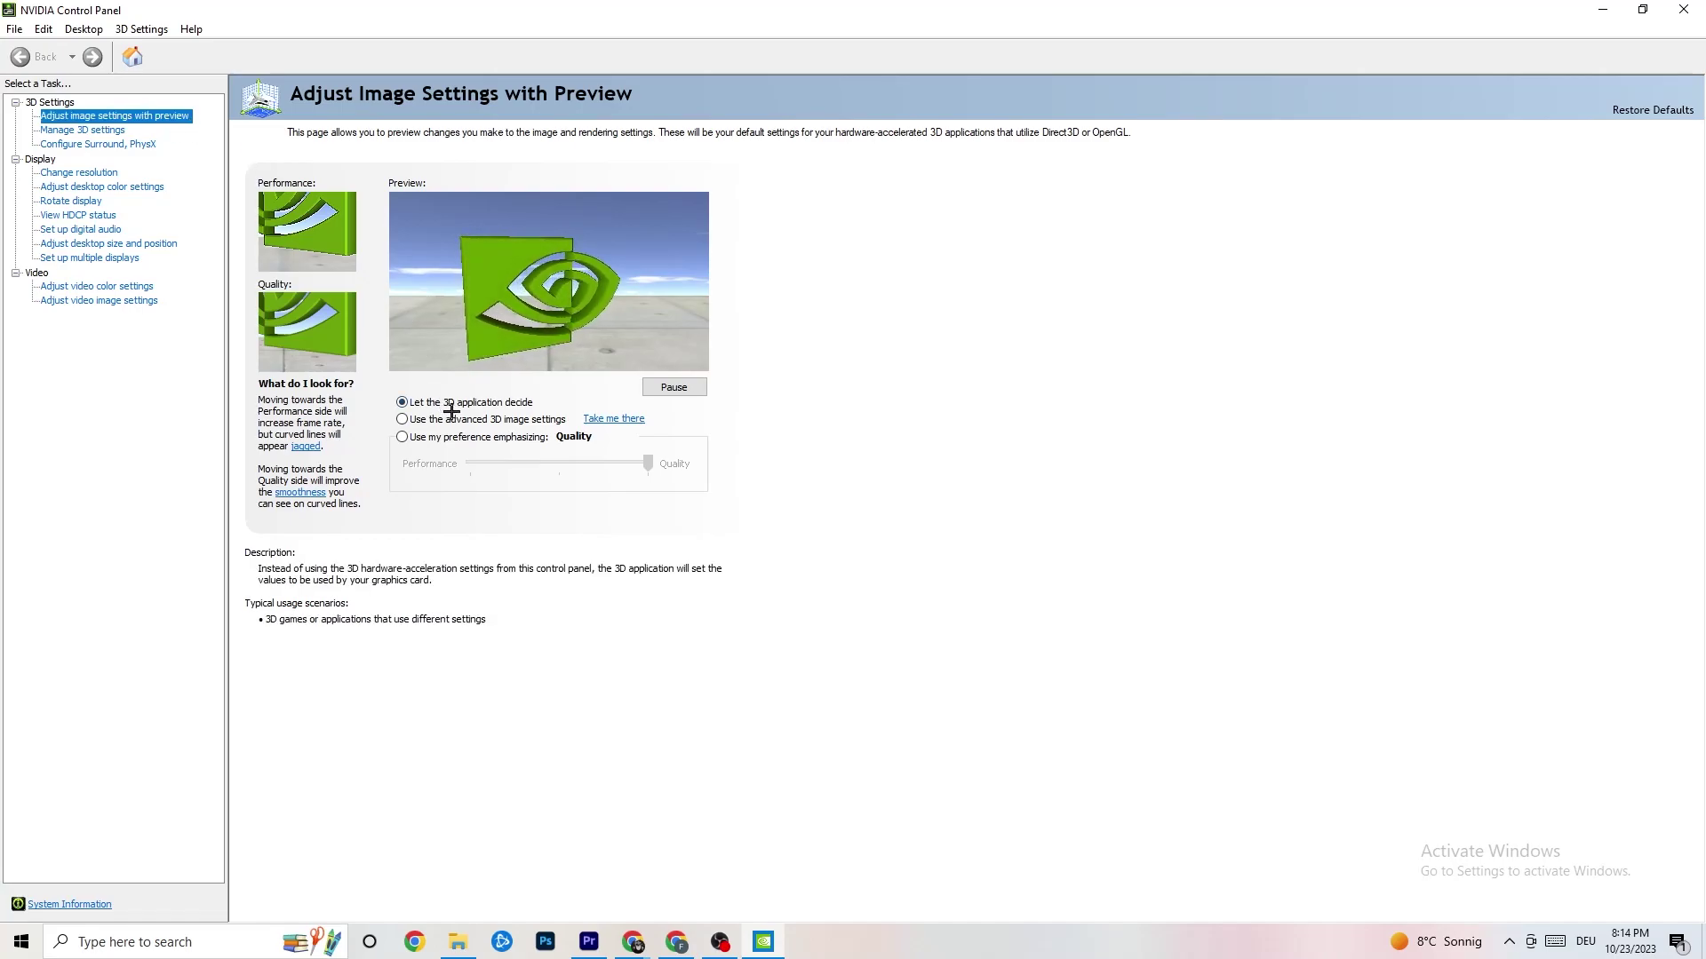
mouse_move(461, 465)
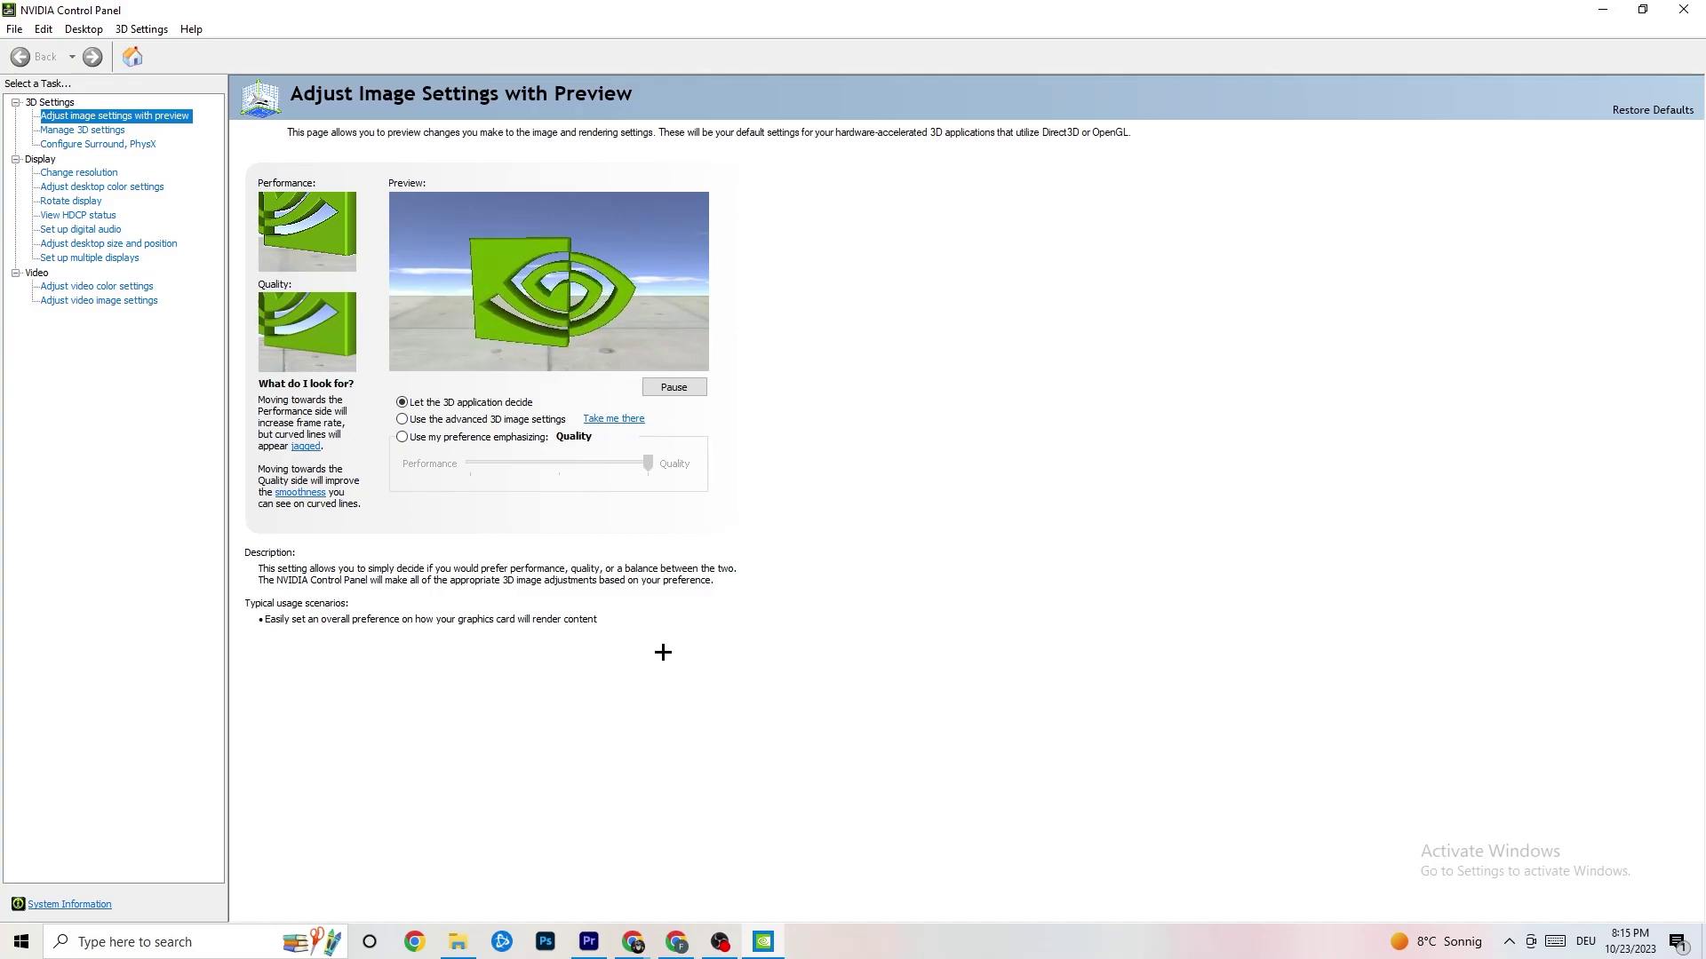
- Check the display resolution and refresh rate options in NVIDIA Control Panel, and close it
click(74, 174)
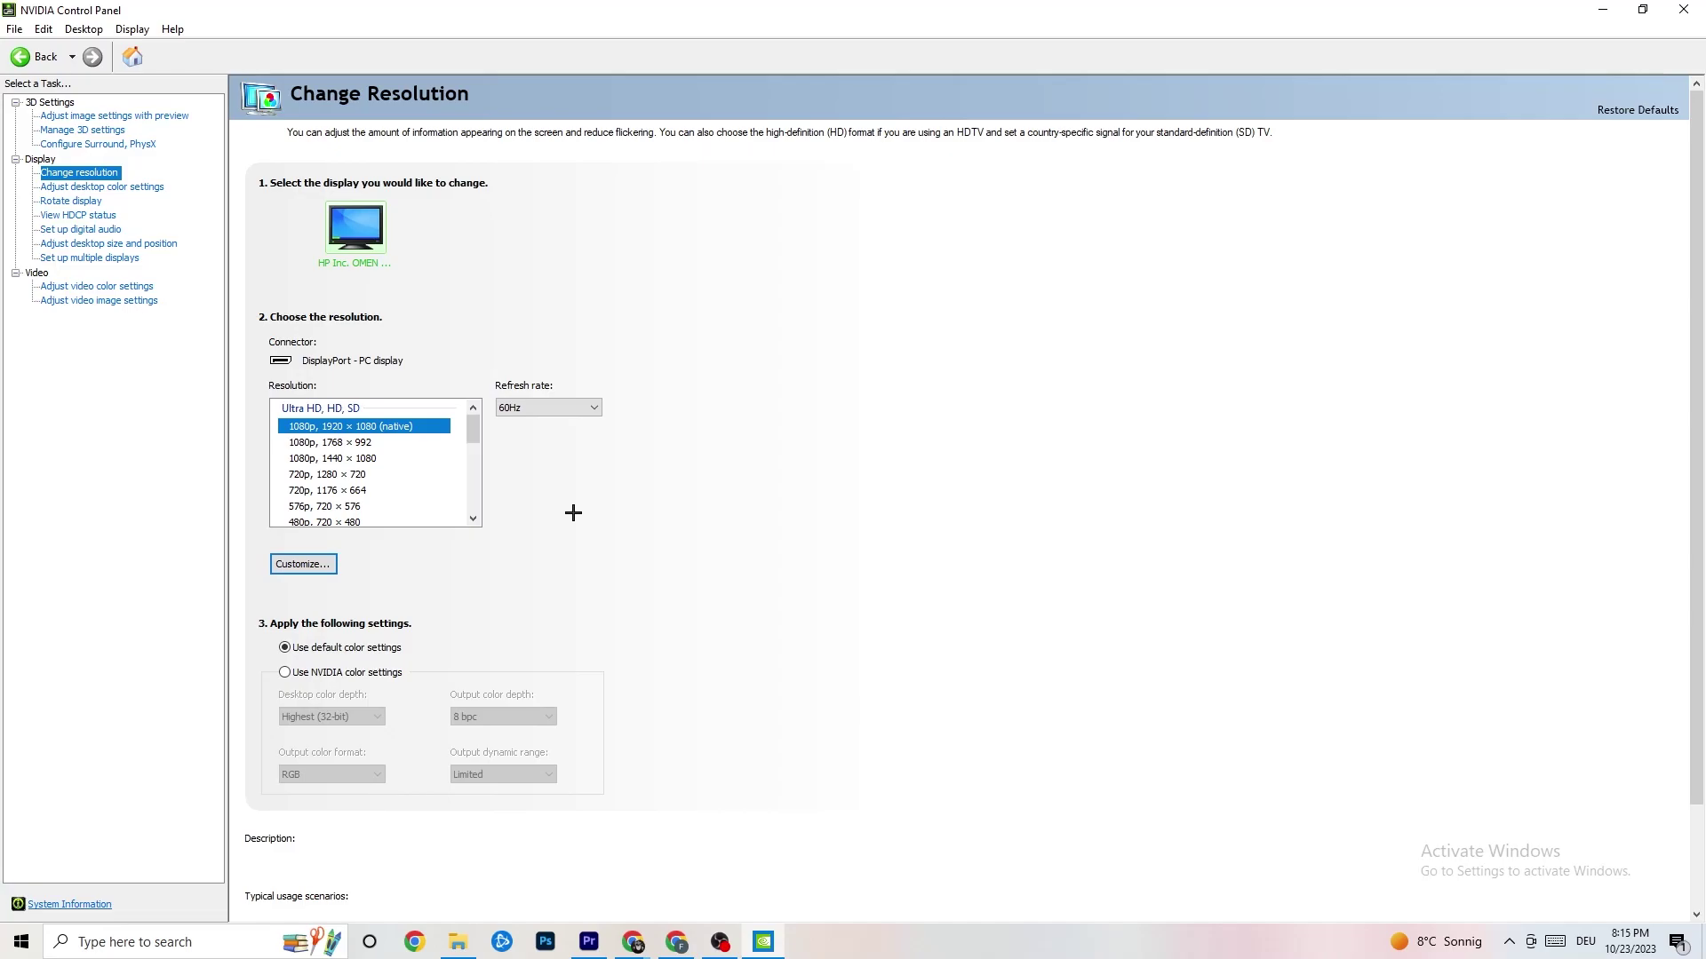
mouse_move(417, 435)
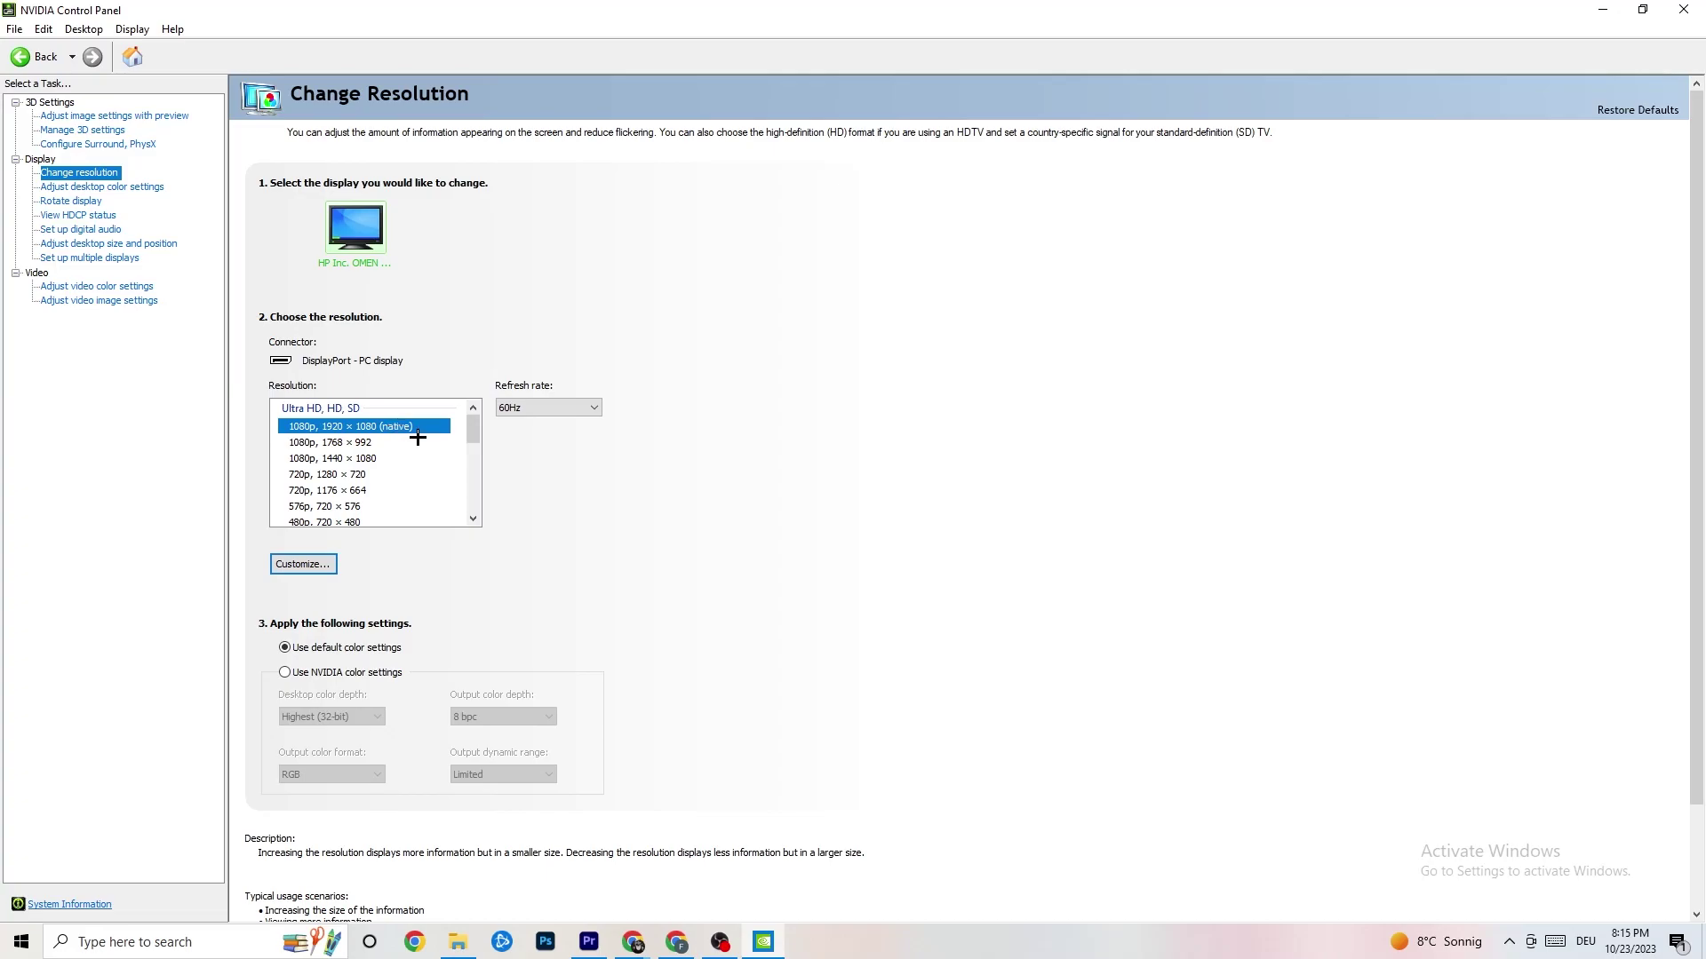
scroll(473, 435, down, 1)
scroll(472, 435, up, 1)
key(alt+F4)
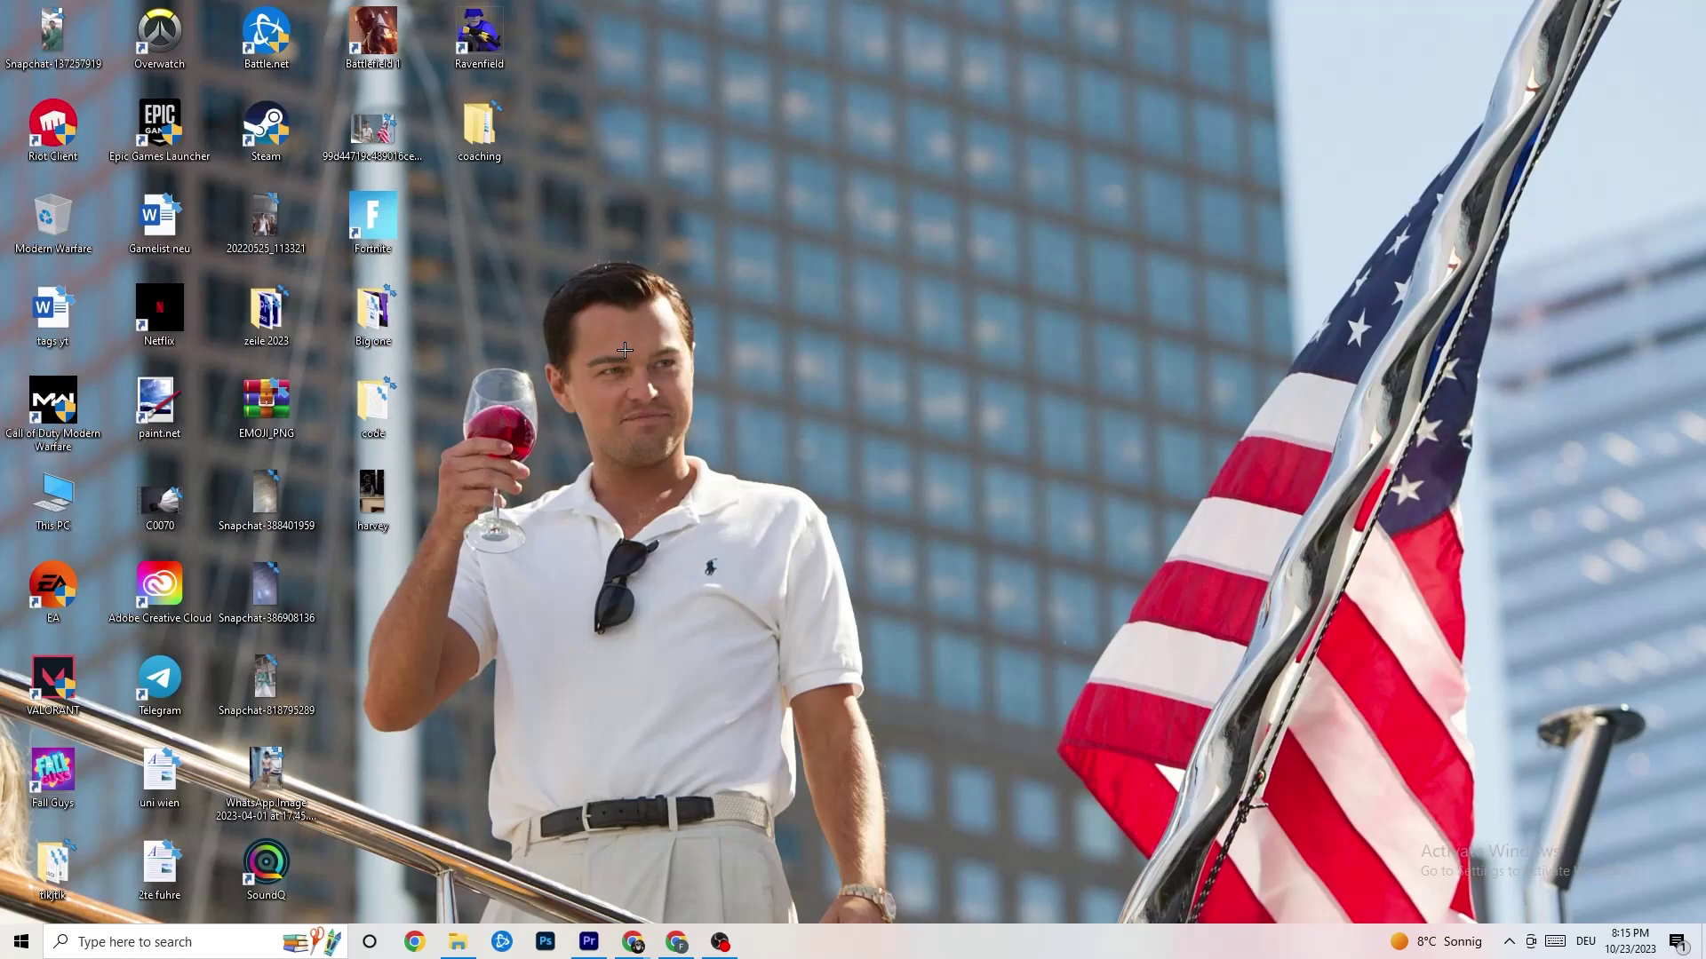
- View the Windows power choices for sleep, shutdown and restart, and dismiss them without choosing one
click(22, 942)
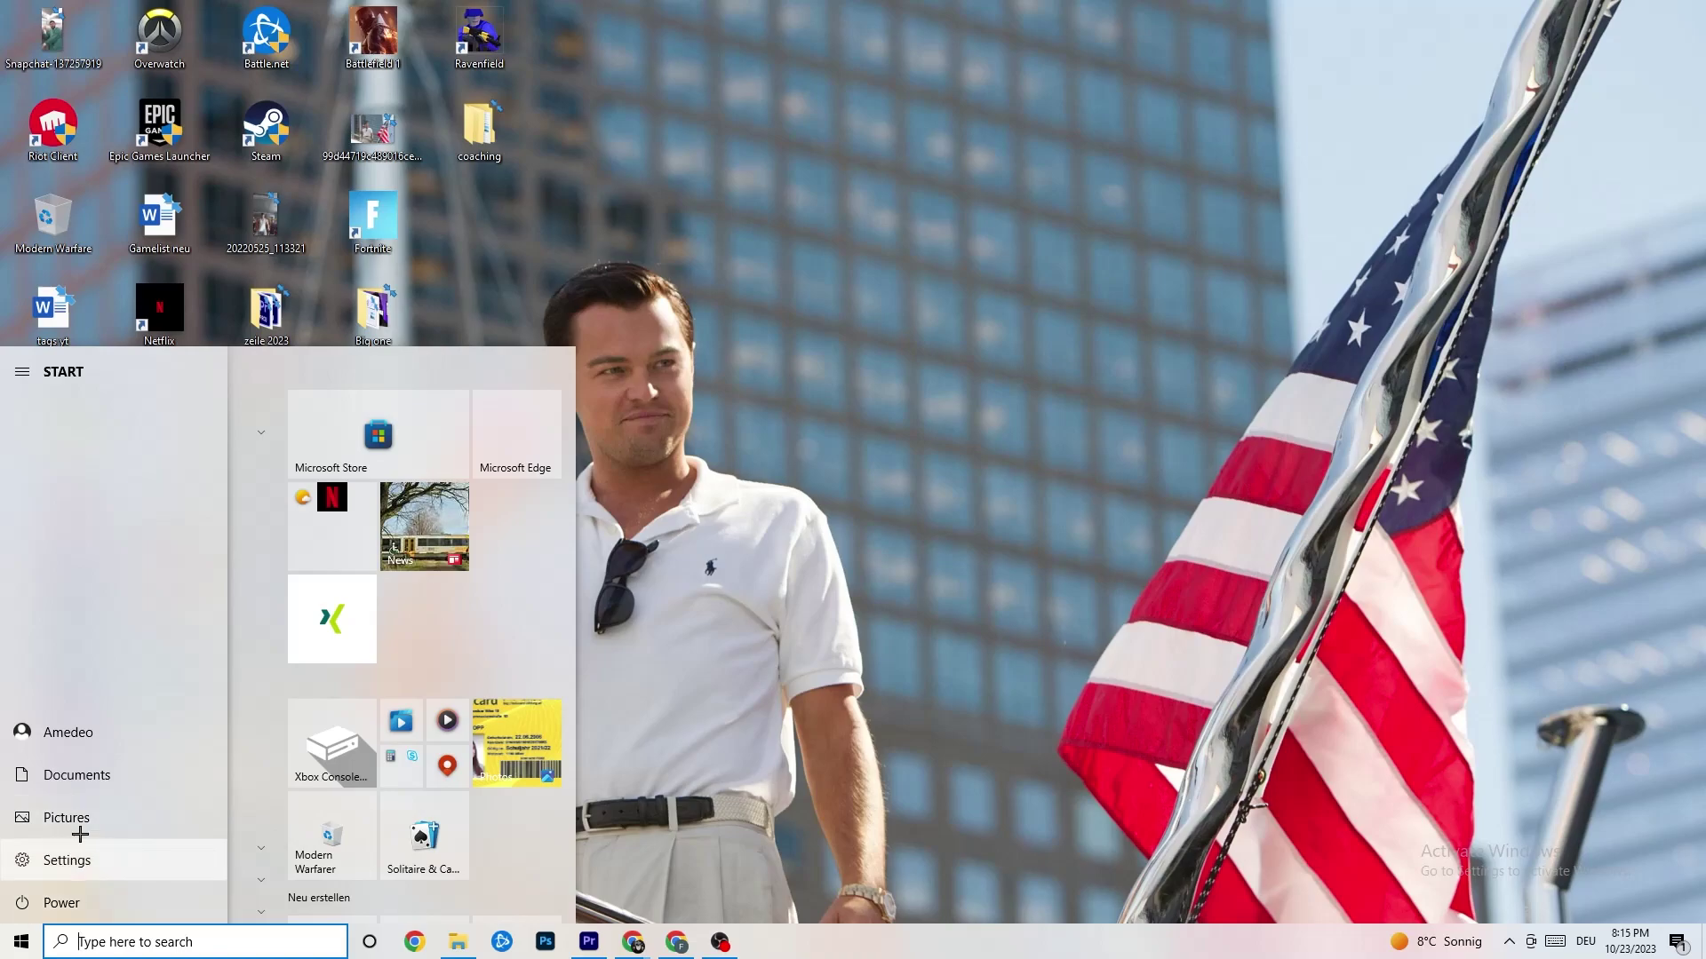
click(48, 902)
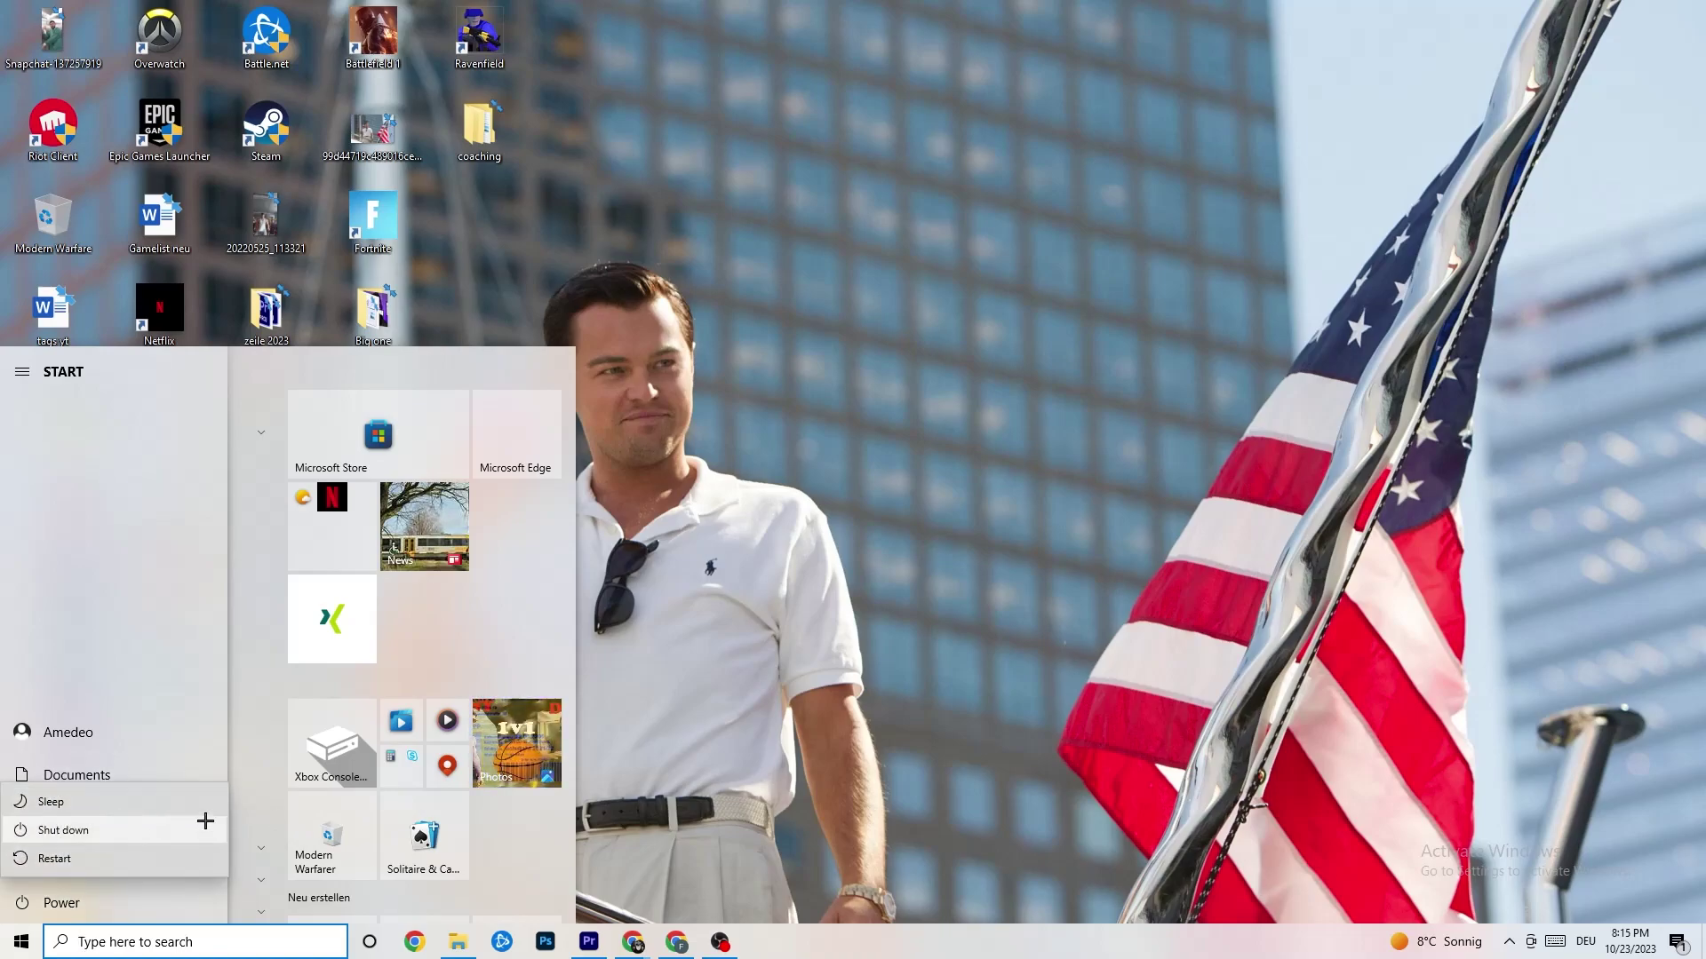
key(Escape)
key(Escape)
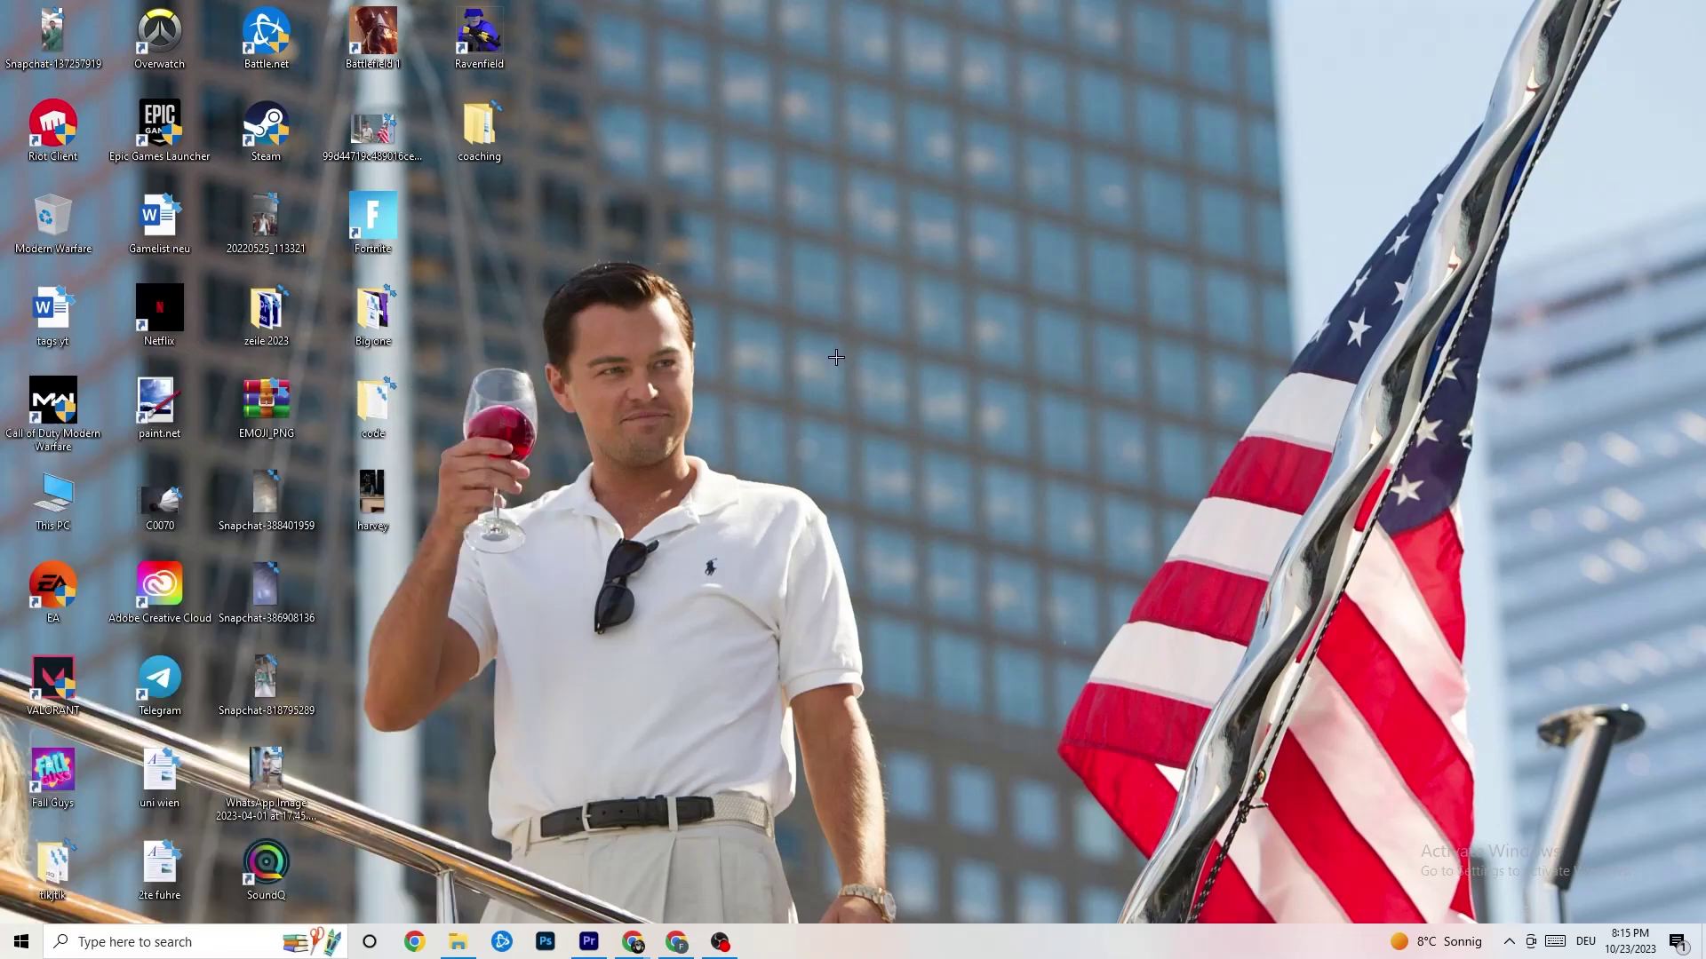